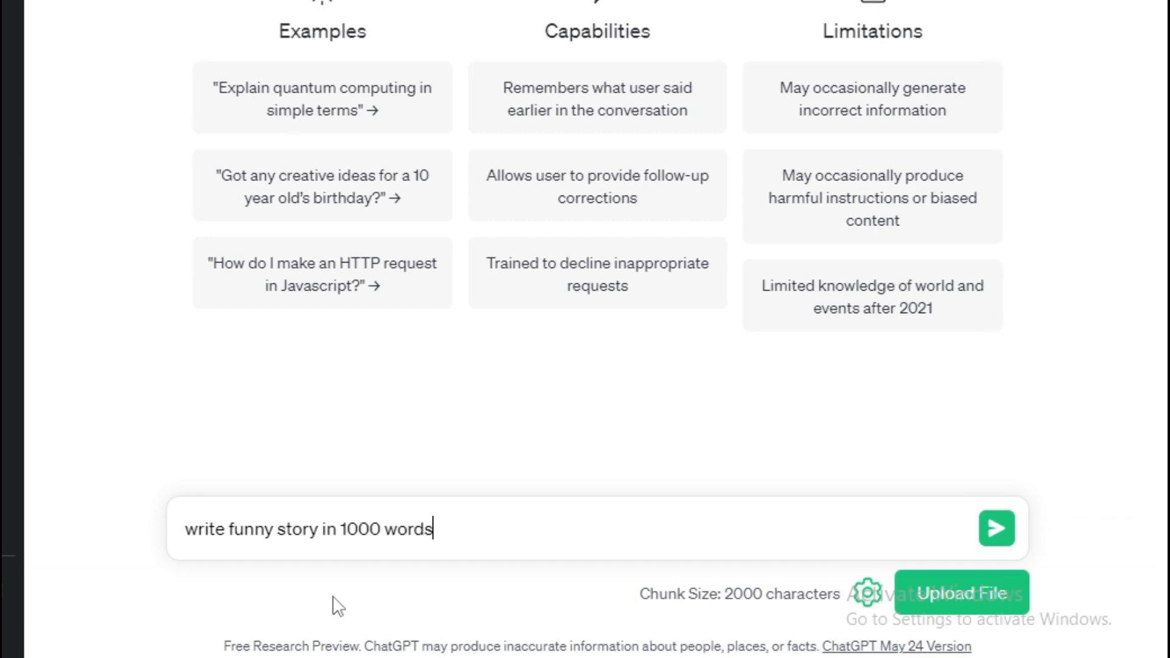
Have ChatGPT write a funny story in 1000 words, switch to Speechify and import the story as the text document "english"
key("Return")
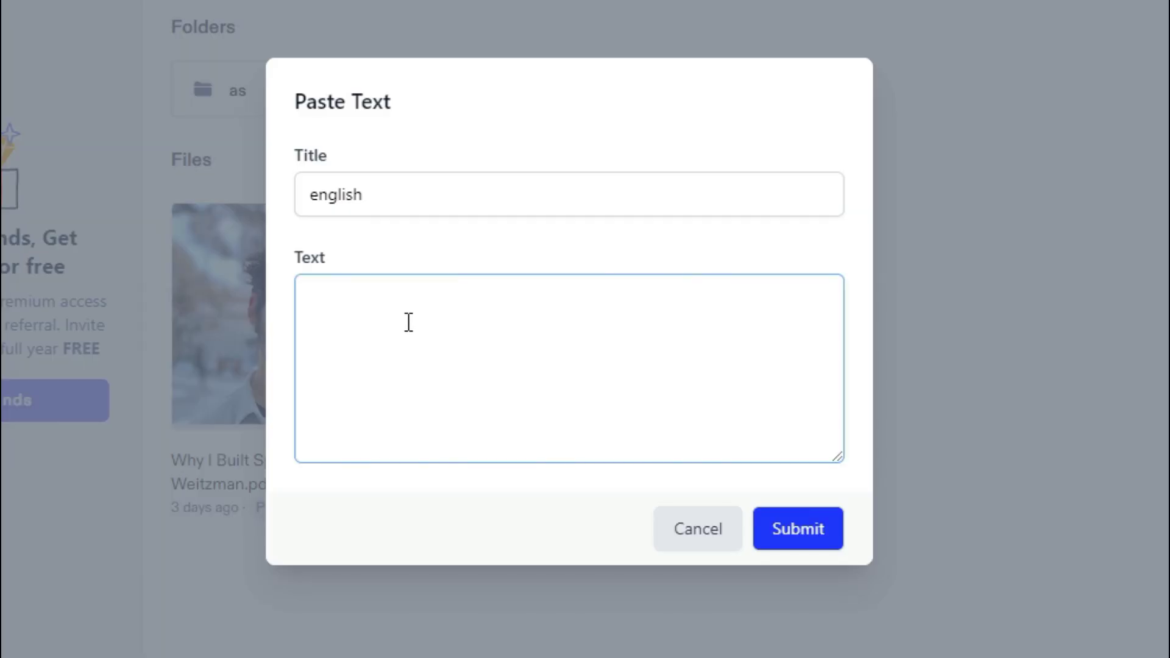
right_click(405, 321)
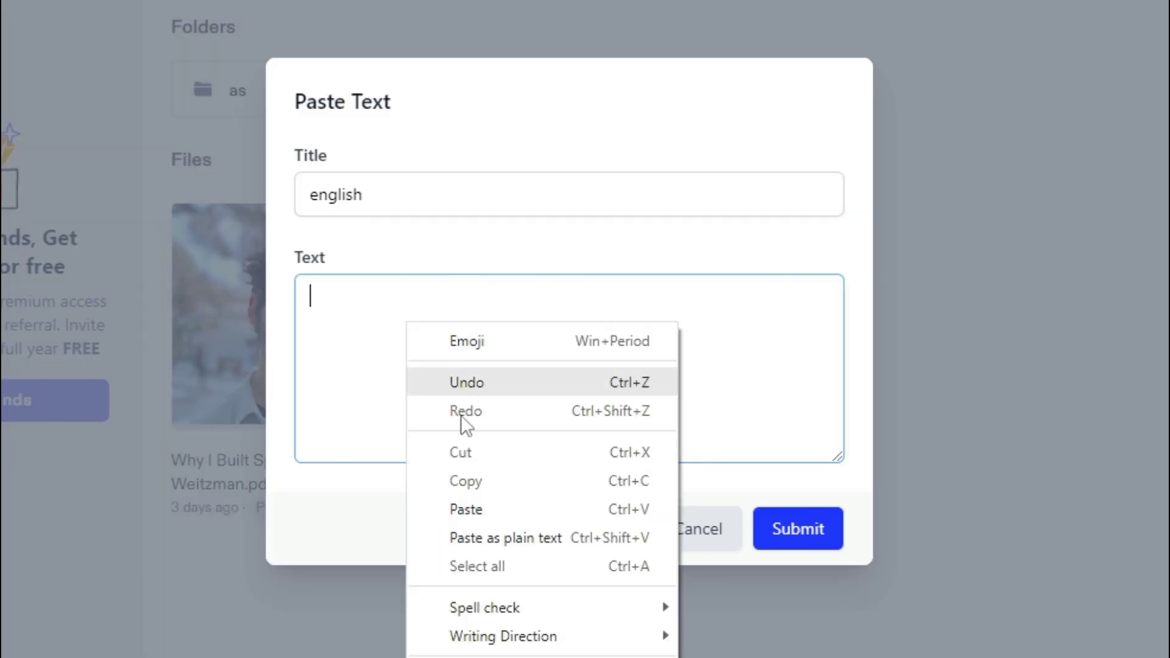
left_click(470, 510)
left_click(797, 540)
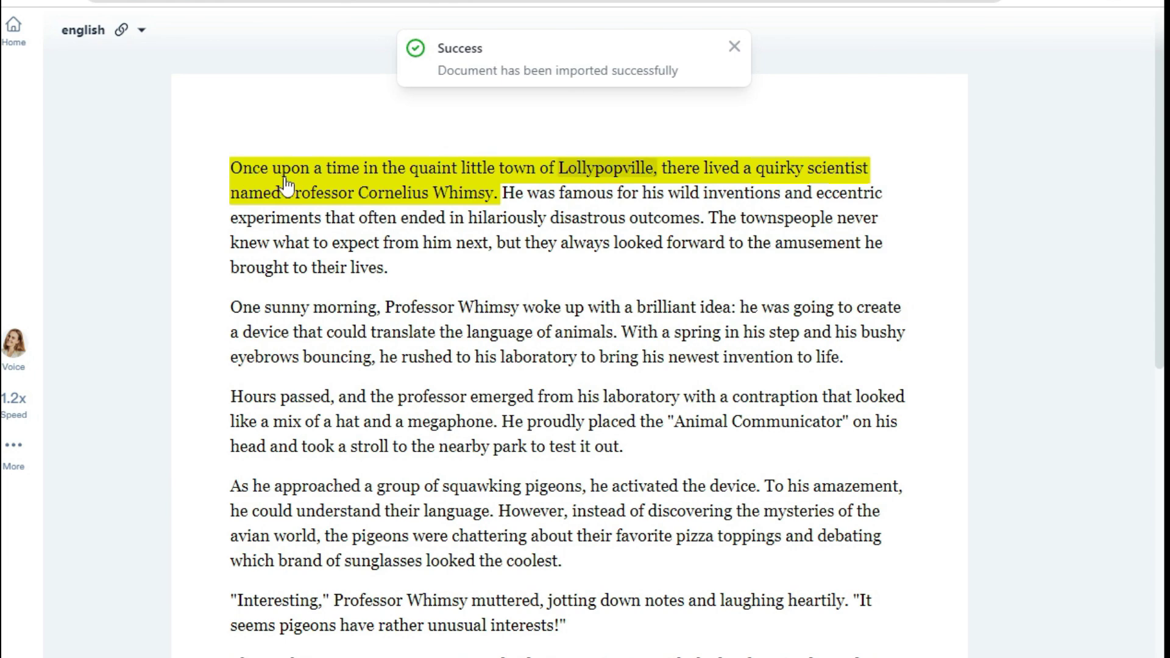
Browse the full list of narration voices for the story and choose the female English voice Jamie
key("space")
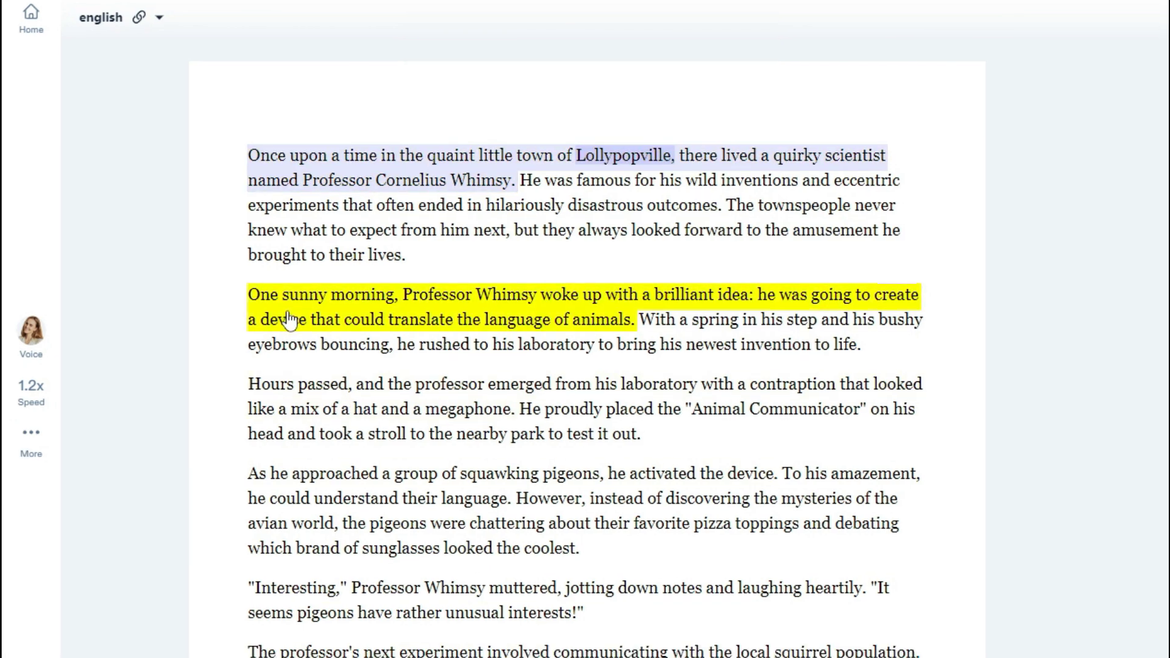
left_click(32, 332)
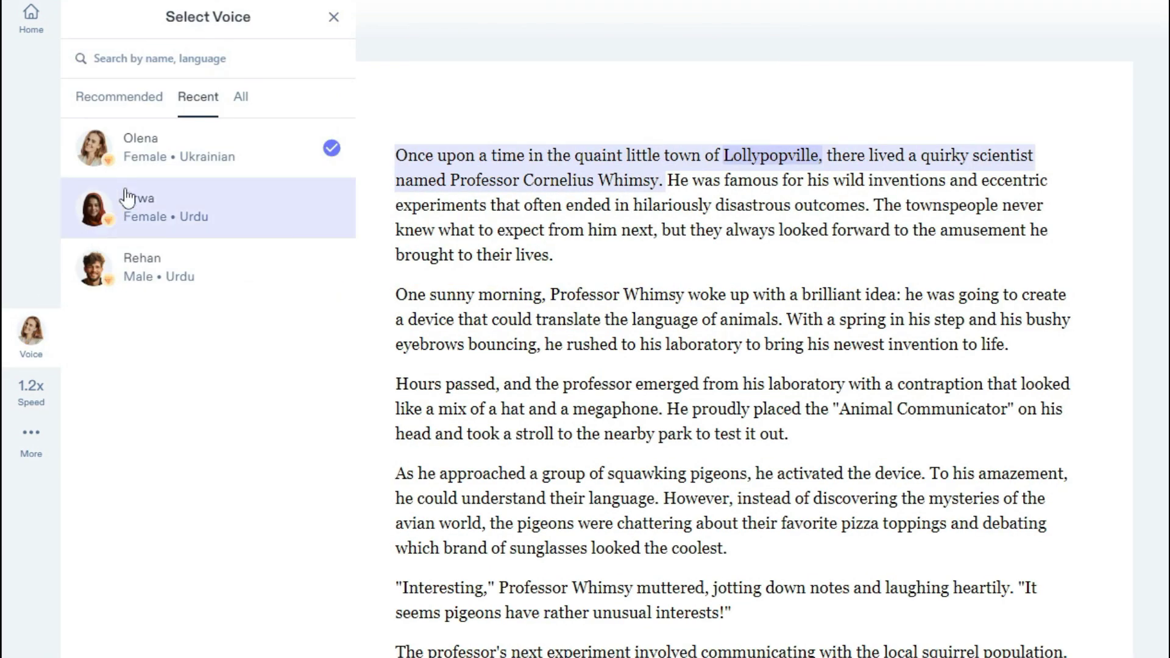
left_click(244, 99)
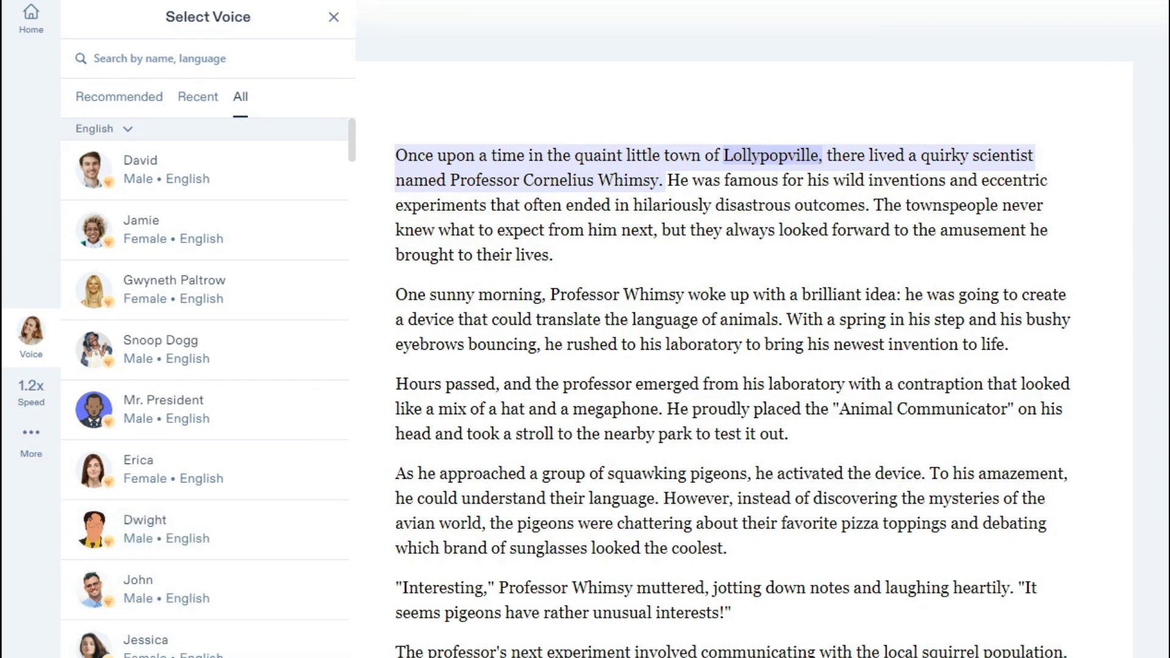
left_click_drag(352, 149, 374, 218)
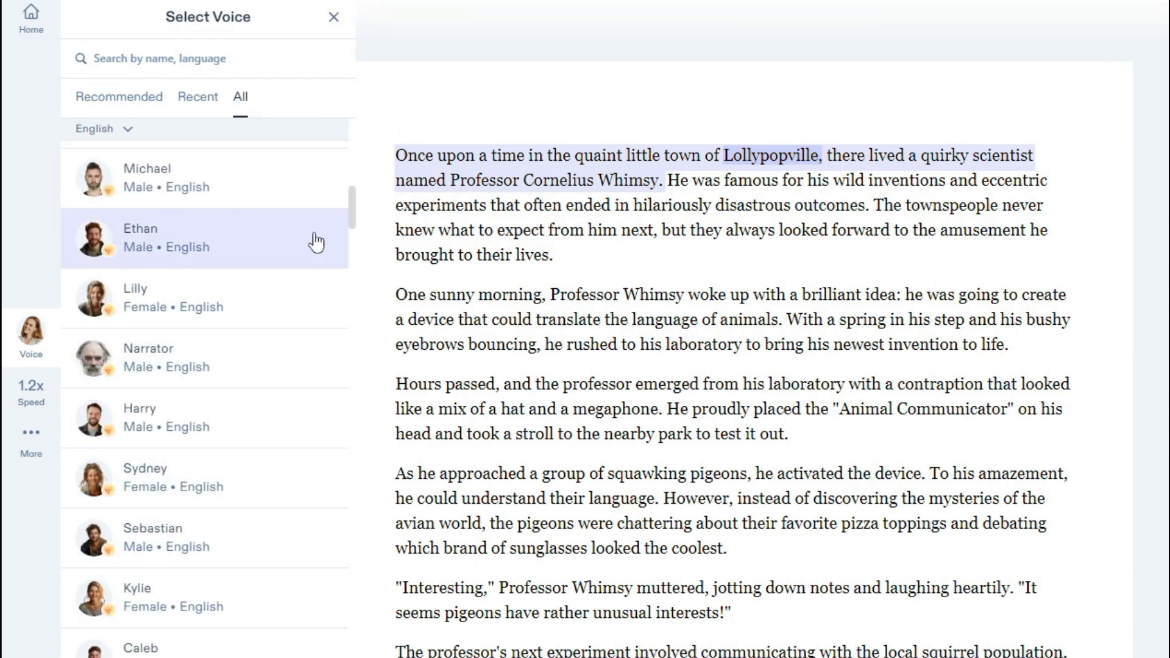
left_click_drag(352, 194, 364, 249)
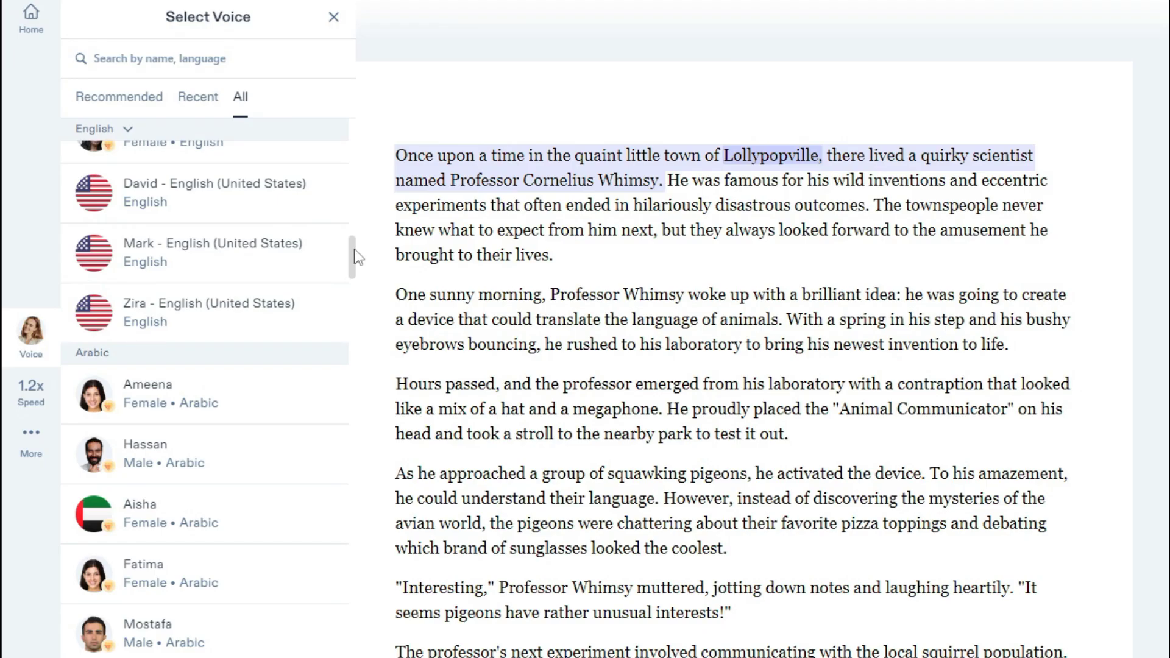
left_click_drag(358, 256, 356, 106)
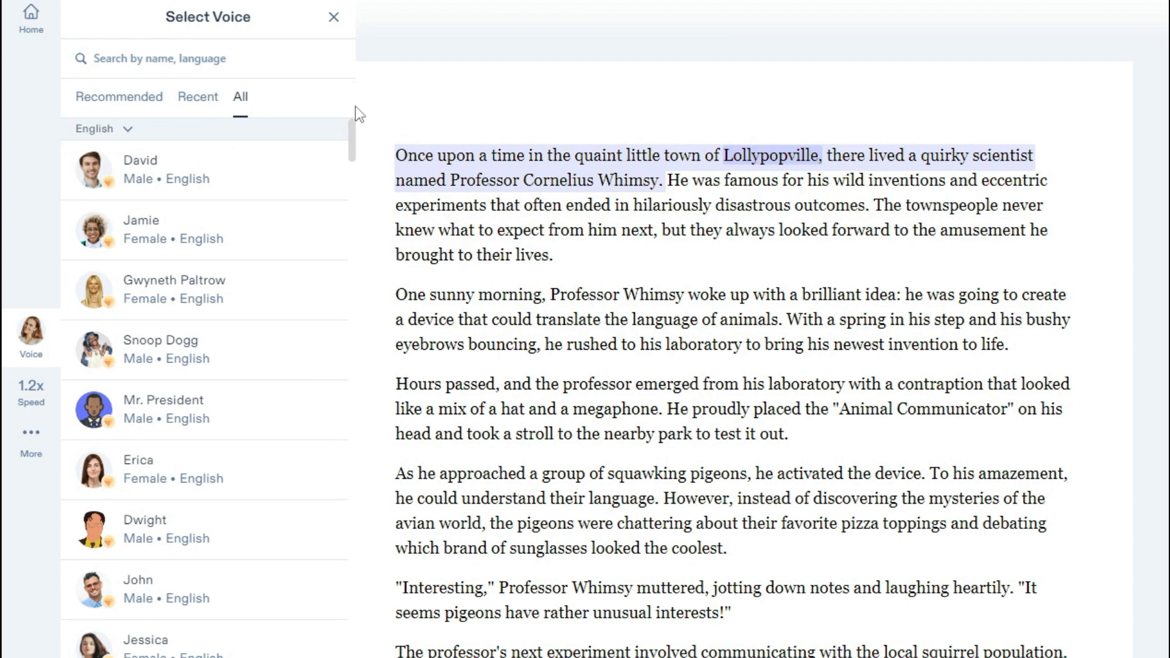
left_click(141, 240)
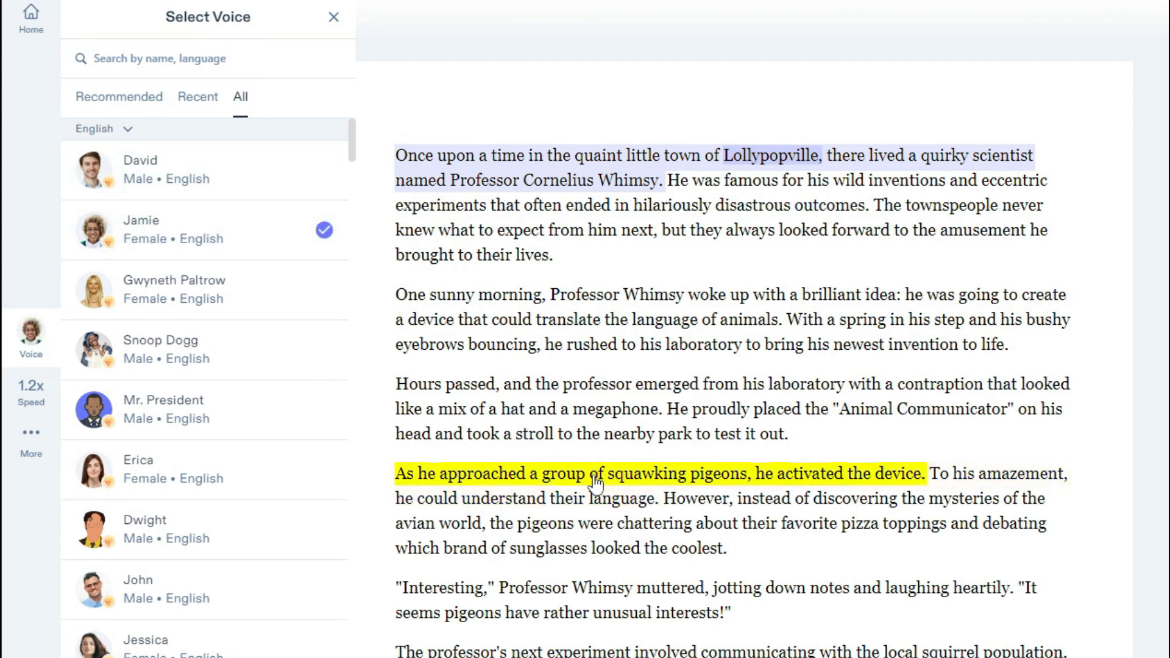
Listen to the voice from the opening sentence, from "However, as the party reached" and from "As the sun set on Lollypopville"
left_click(402, 167)
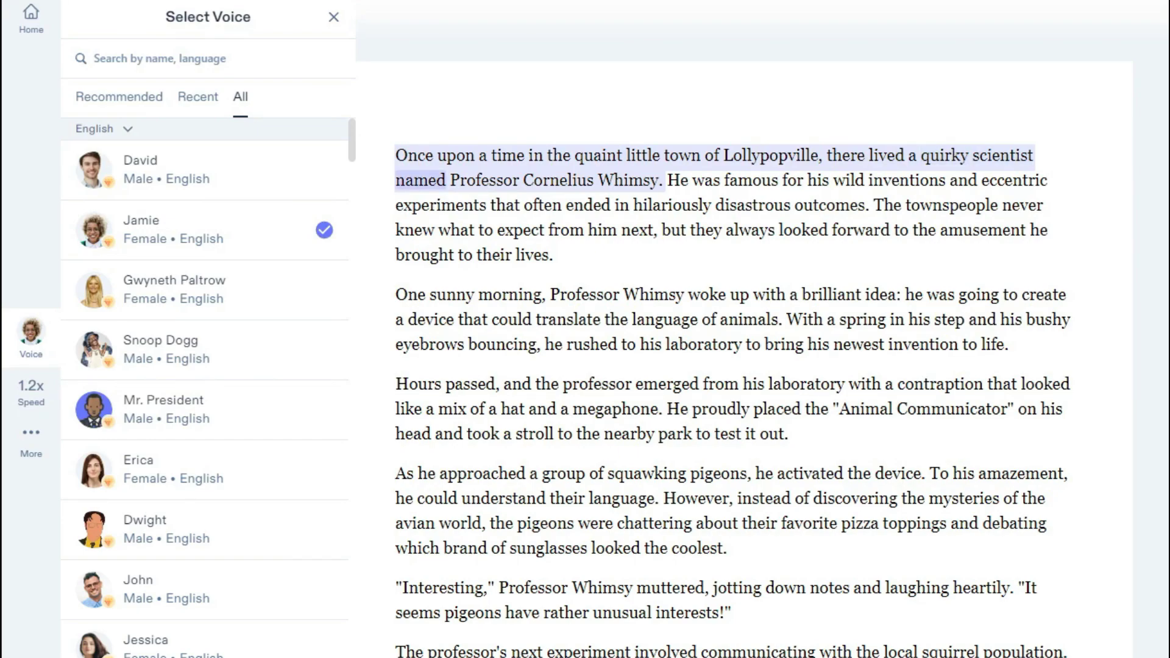
scroll(1126, 539, "down", 20)
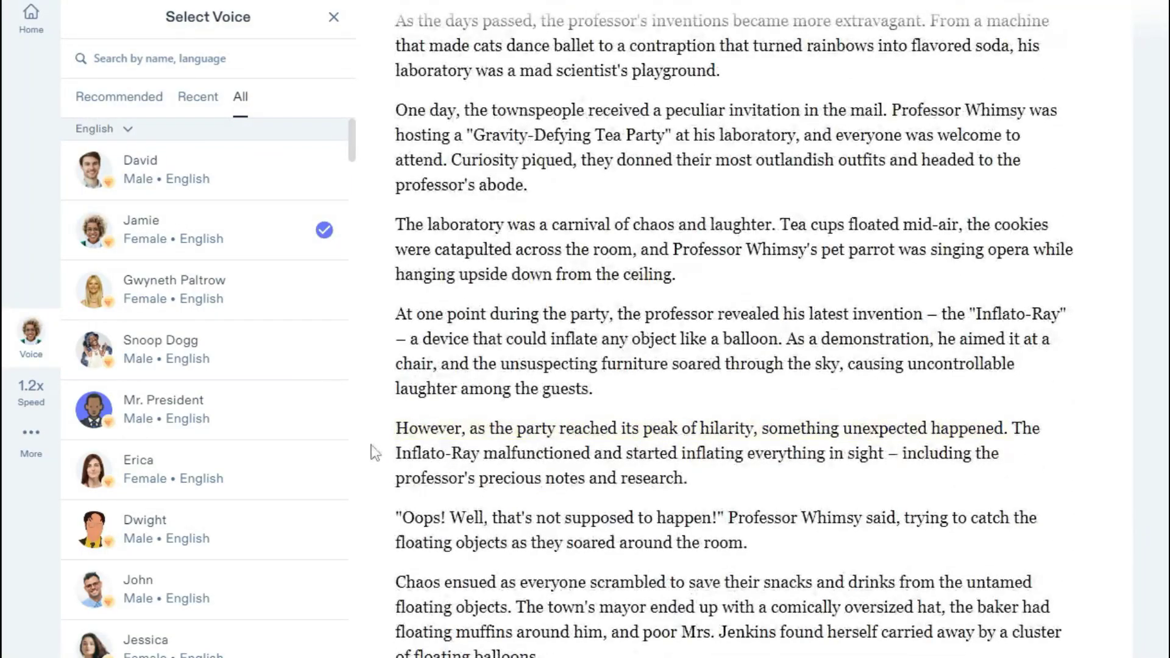
left_click(401, 433)
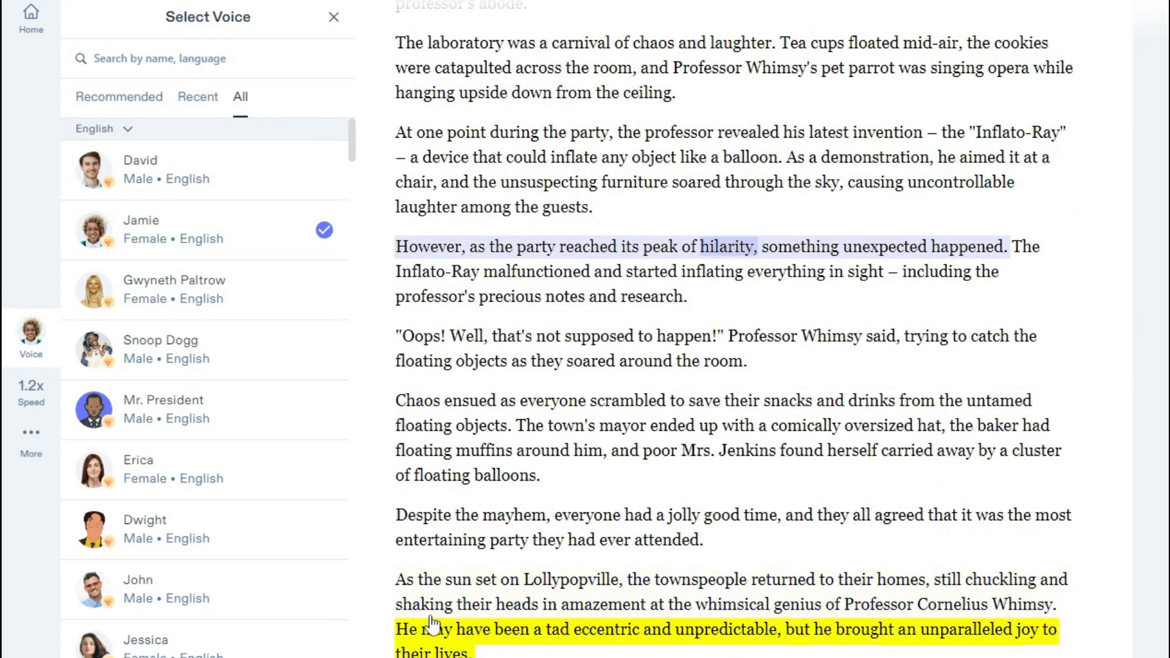
left_click(401, 590)
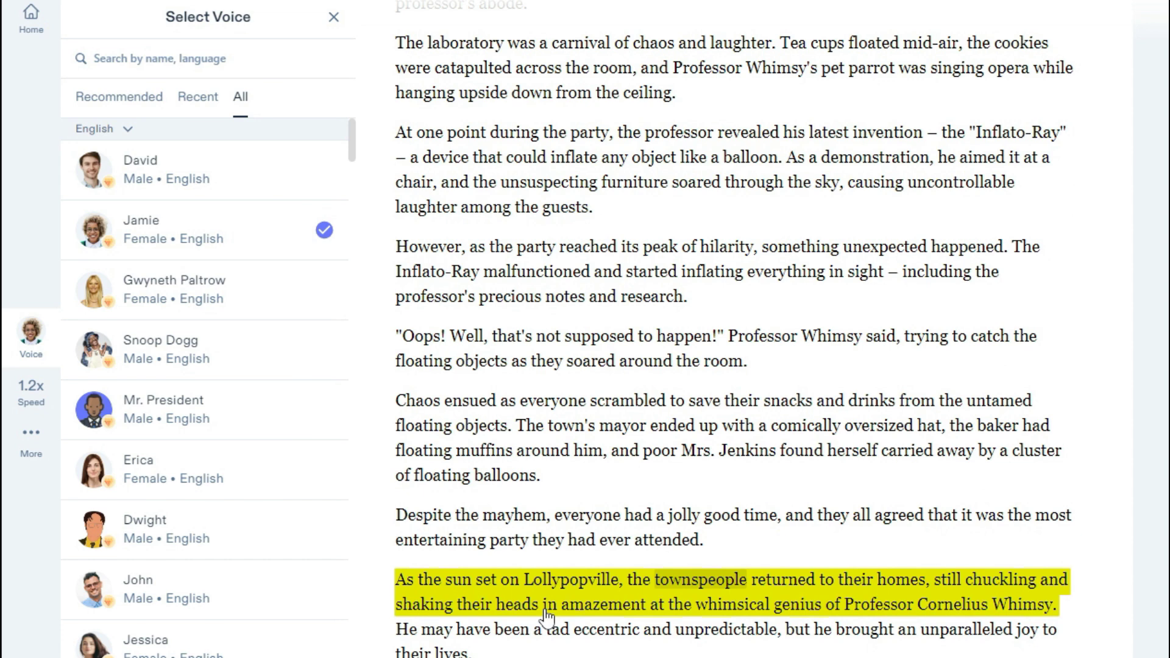
Switch the narration voice to Jessica and return to the beginning of the story
scroll(732, 329, "up", 5)
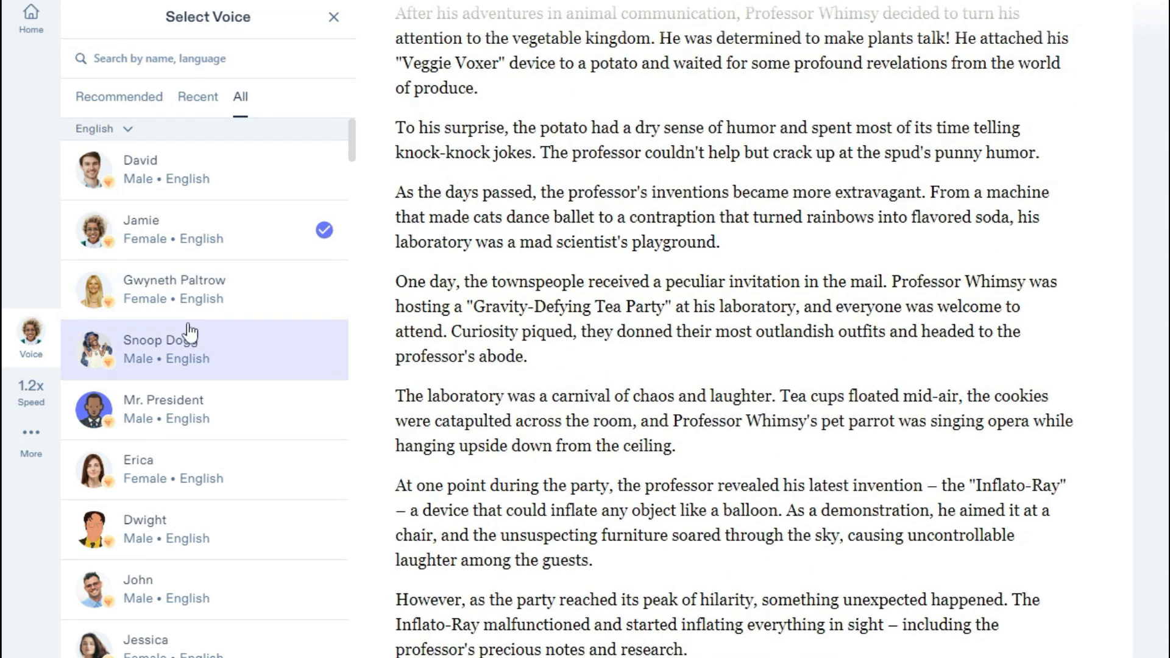
left_click(162, 650)
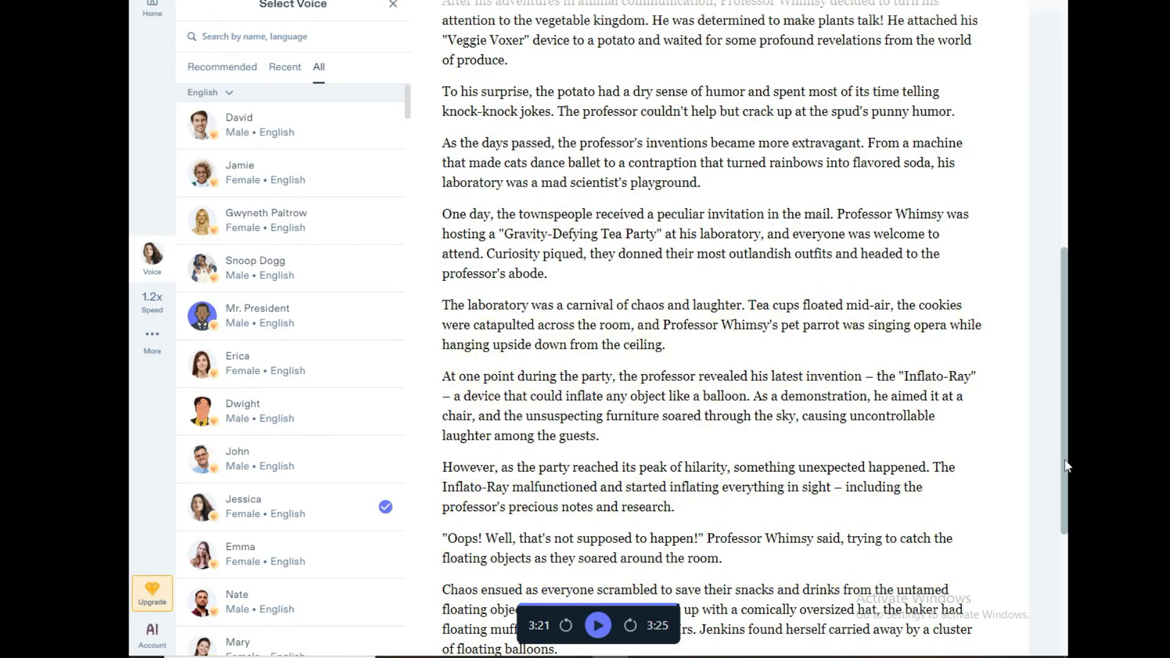
left_click_drag(1067, 458, 1067, 207)
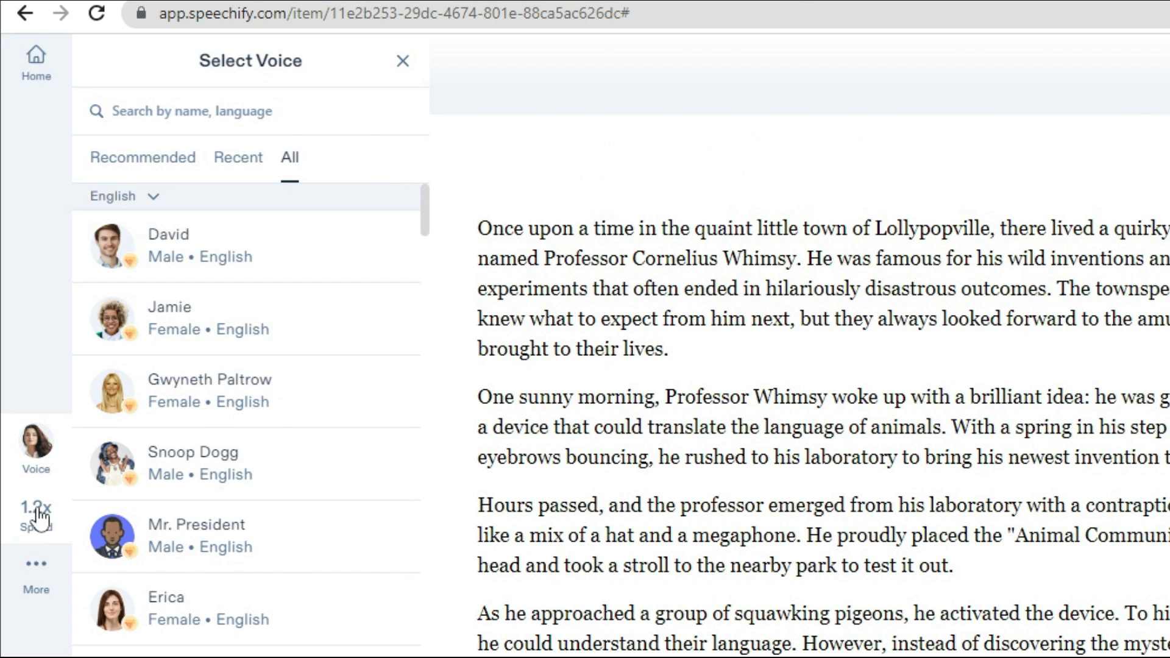
Check the reading speed settings, close them and open the options of the "english" document
left_click(37, 518)
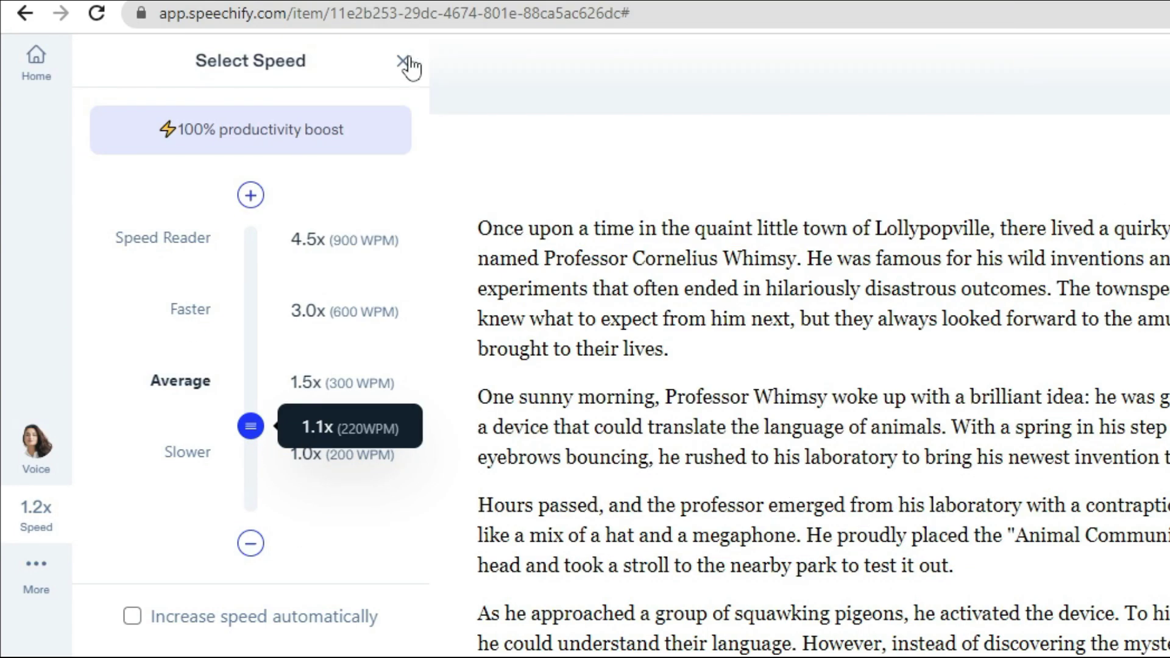
left_click(403, 62)
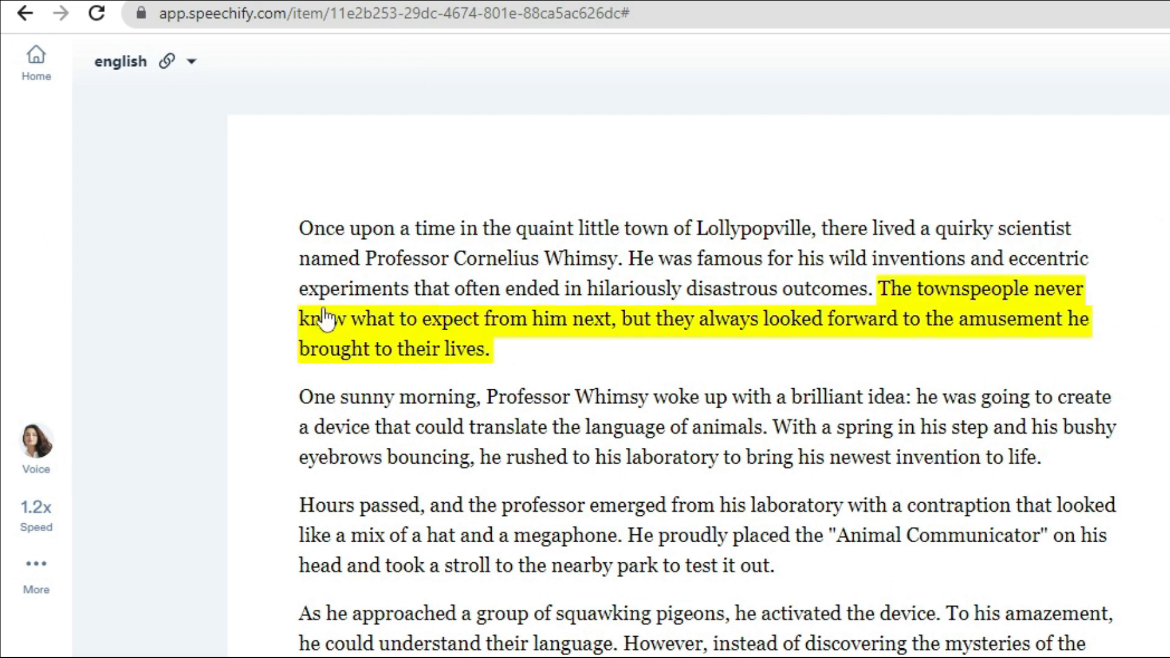
left_click(191, 64)
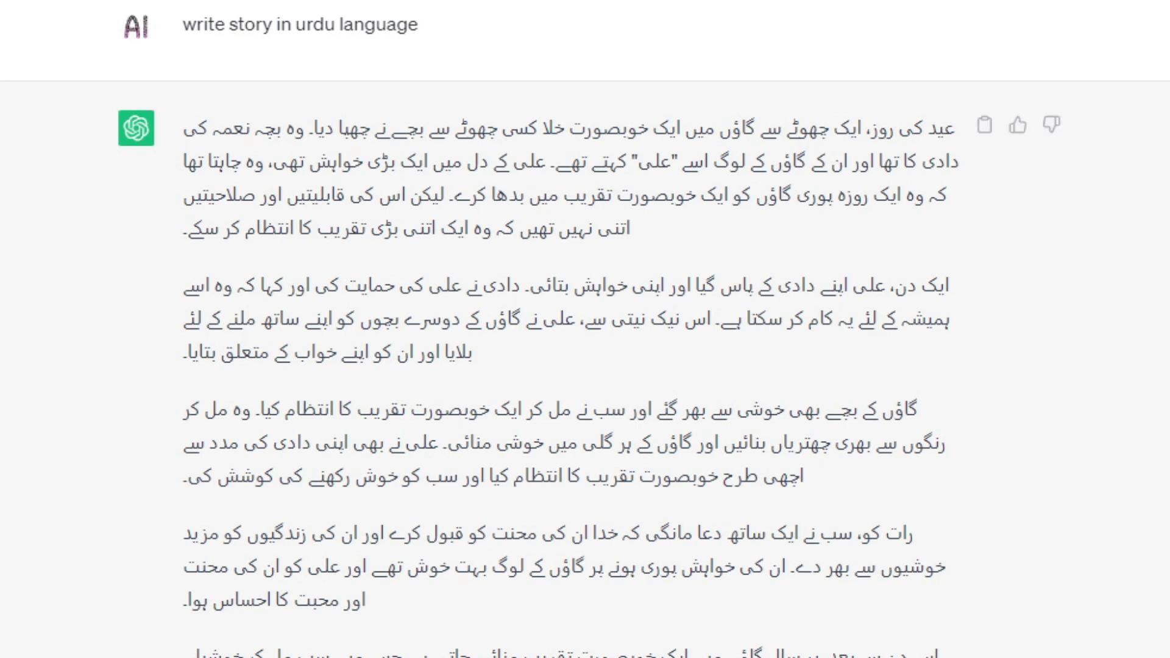
Copy the Urdu story from ChatGPT and import it into Speechify as a new text document titled "urdu"
left_click_drag(188, 652, 213, 119)
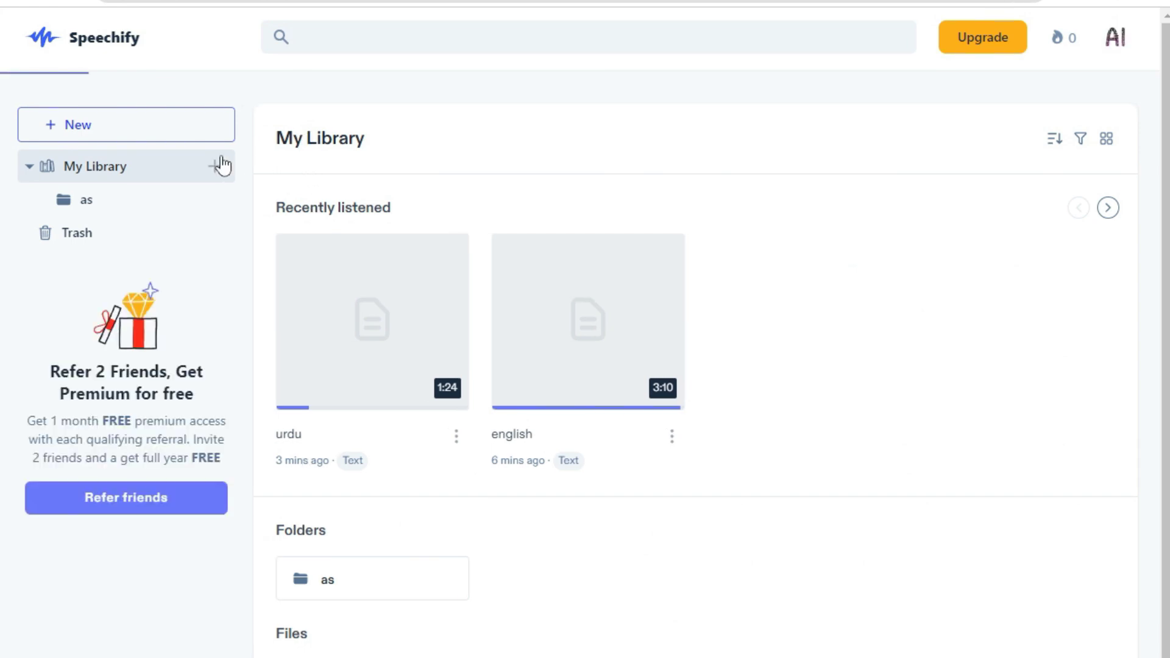
left_click(130, 132)
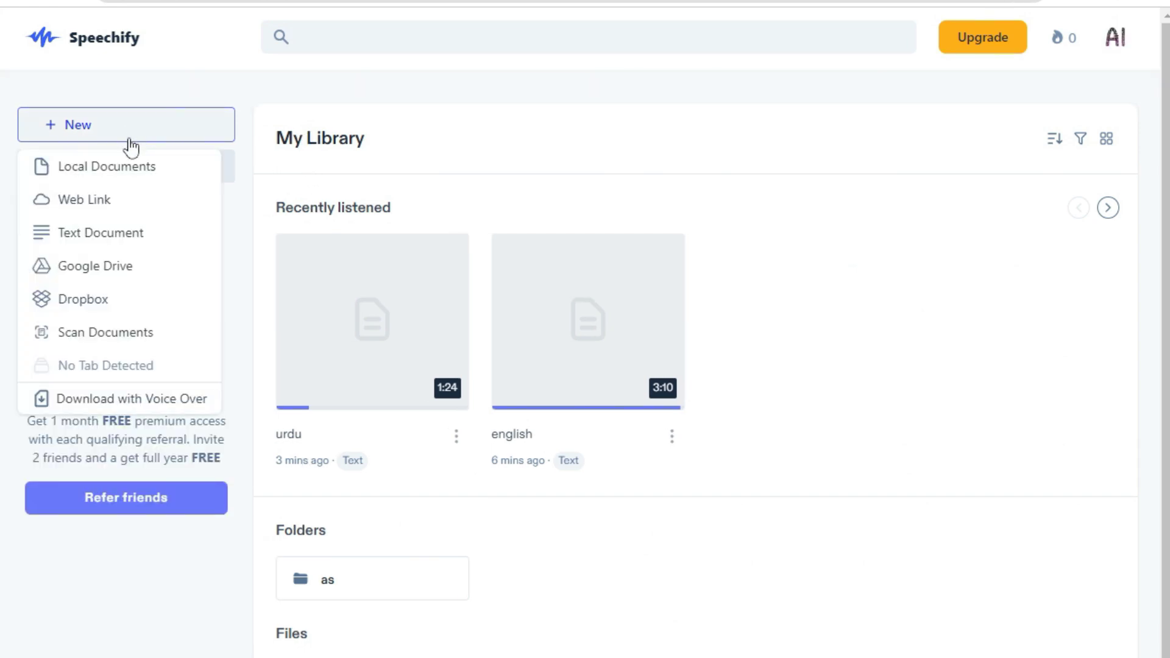
left_click(105, 231)
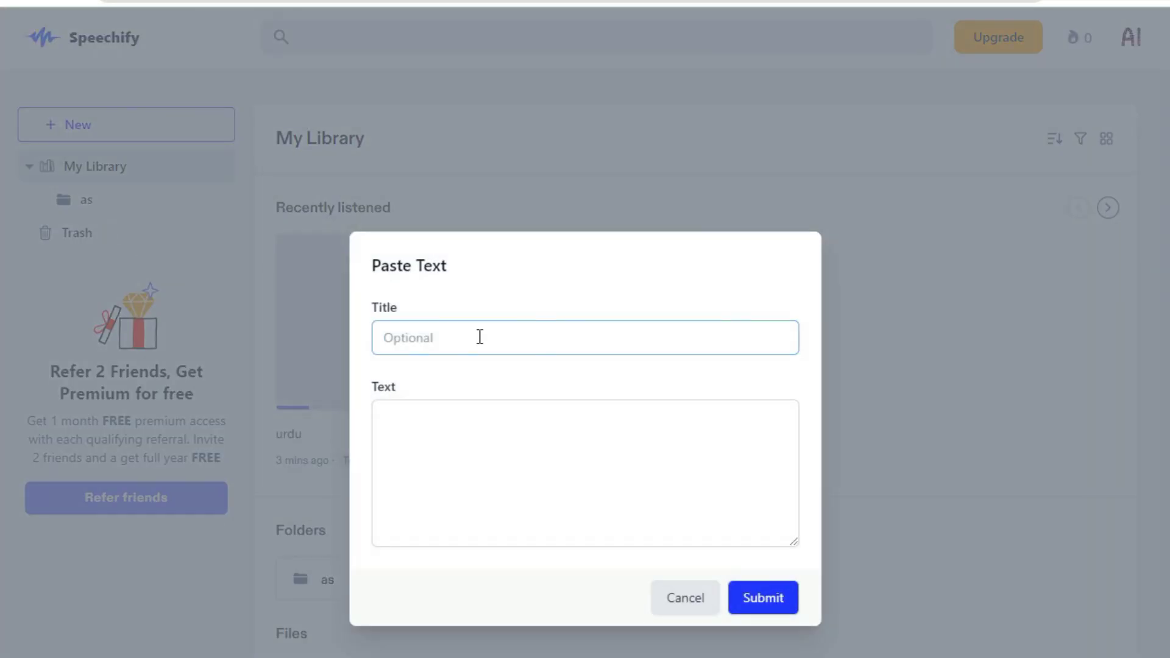
type("urdu")
left_click(431, 419)
right_click(429, 419)
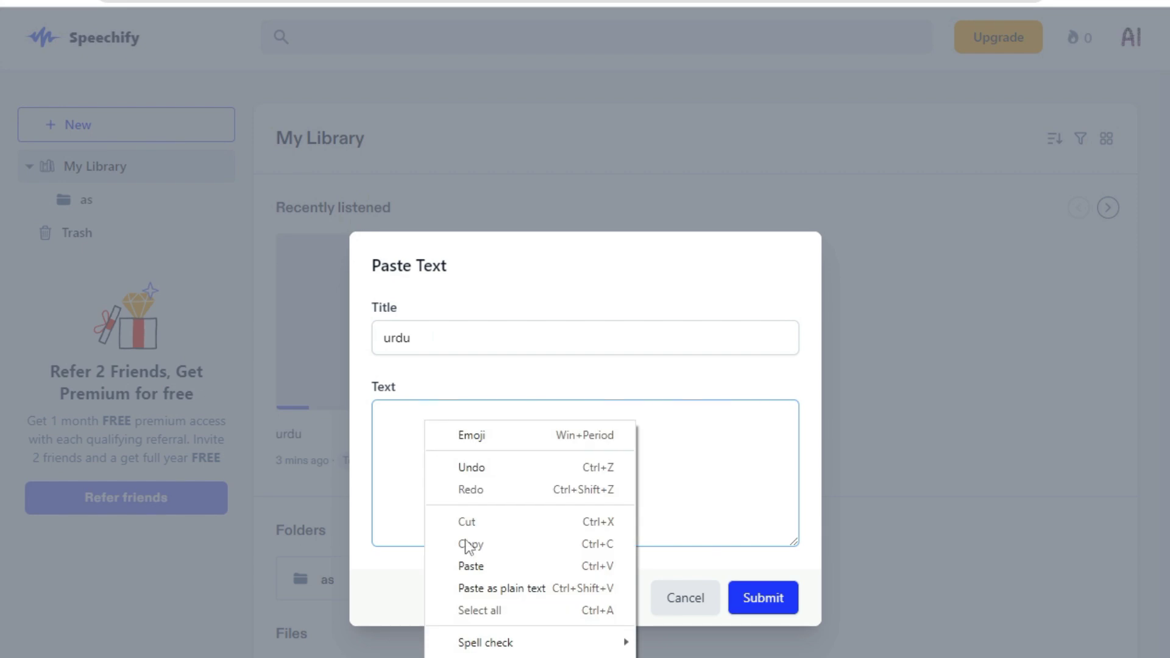
left_click(469, 560)
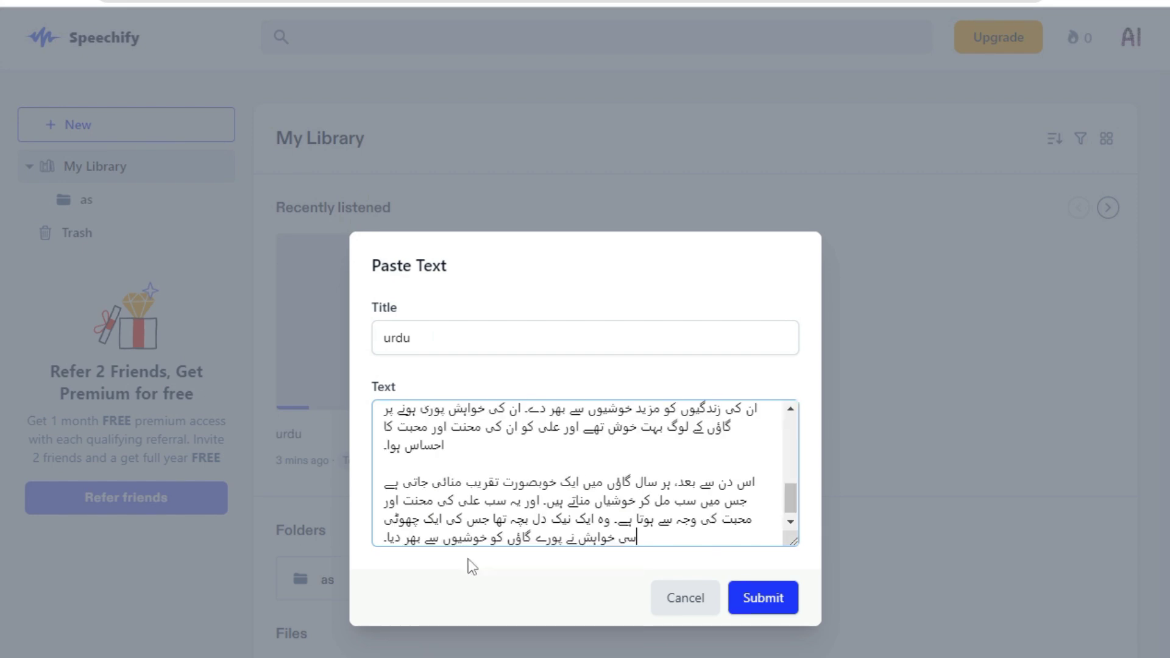
left_click(760, 600)
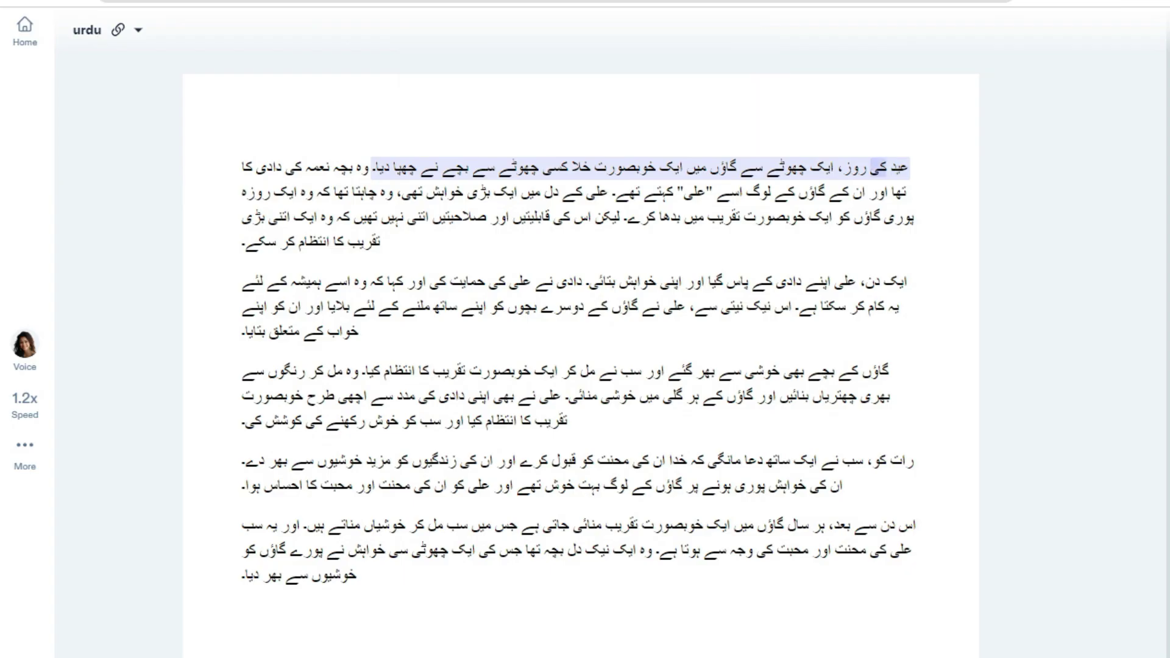
Find the Urdu voices in the full voice list and choose Urwa to narrate the document
left_click(27, 354)
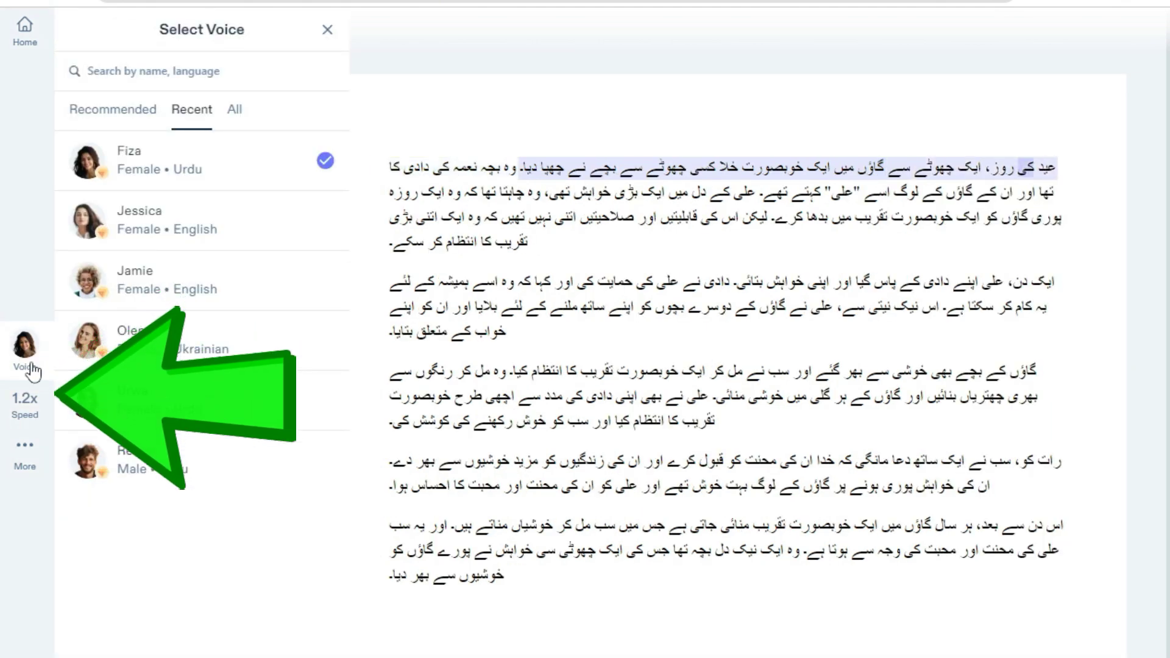
left_click(235, 110)
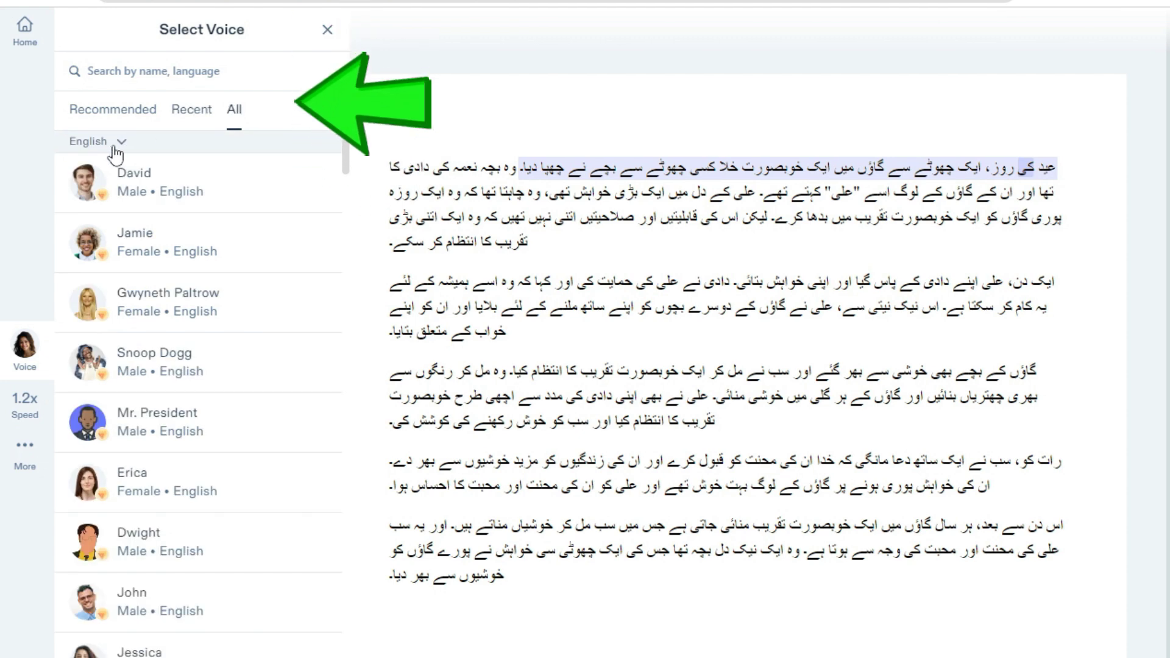
left_click(115, 145)
left_click_drag(364, 266, 358, 616)
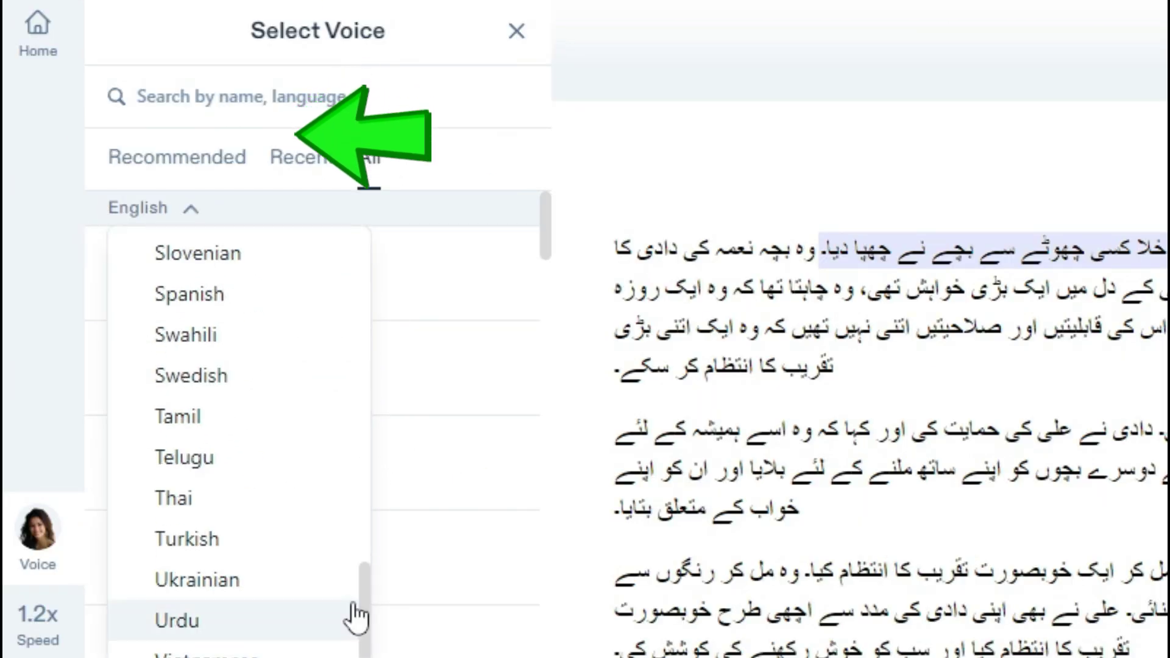
left_click(195, 625)
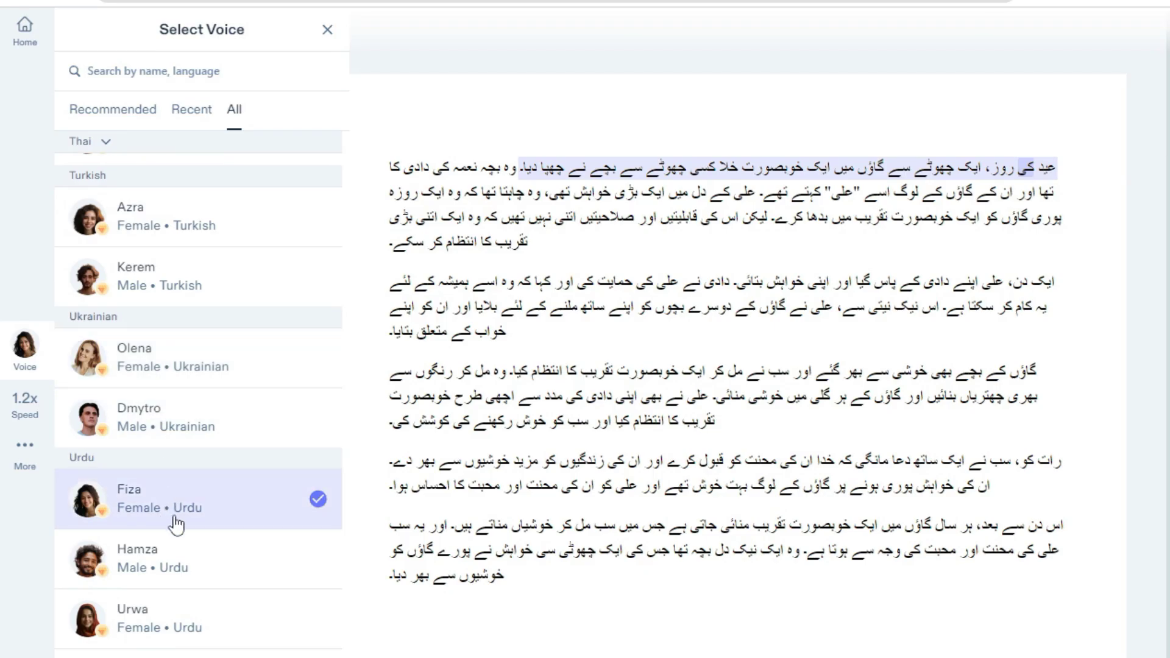
left_click(156, 626)
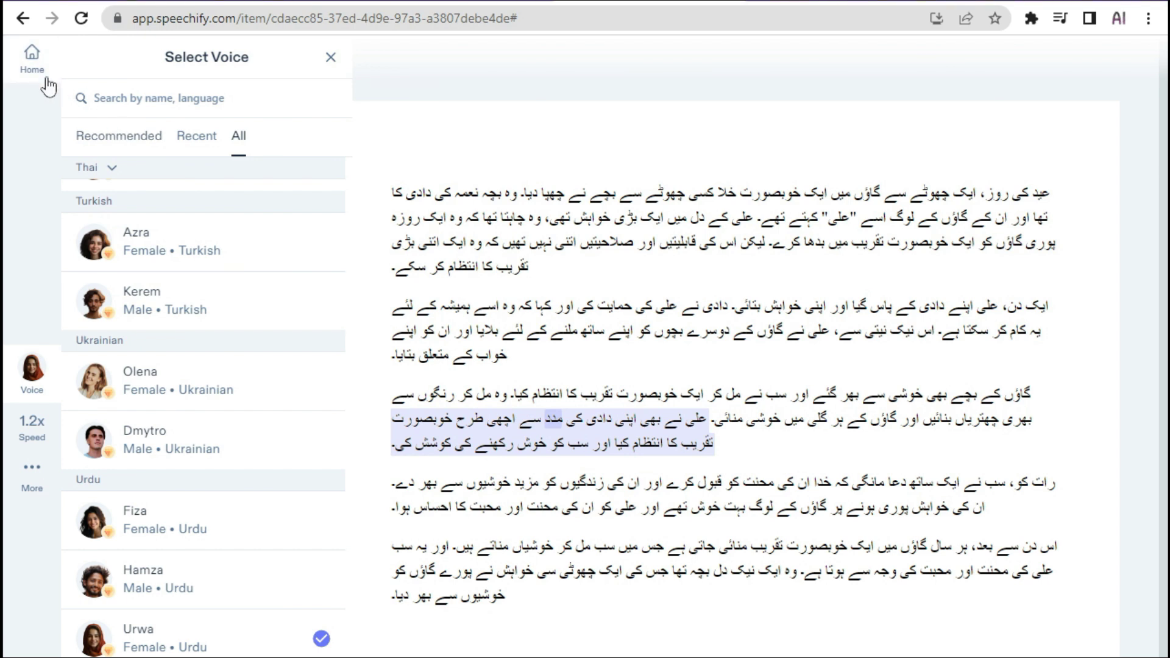
Copy the Hindi story from ChatGPT and import it into Speechify as a new text document titled "hindi"
left_click(36, 61)
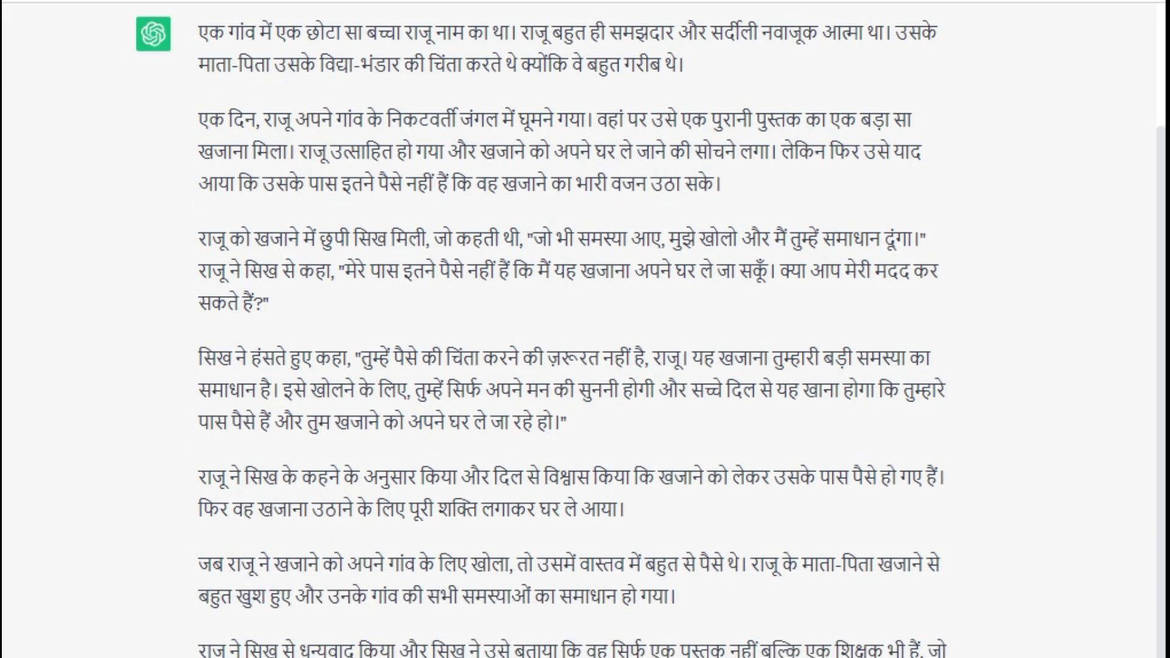
left_click_drag(951, 652, 189, 79)
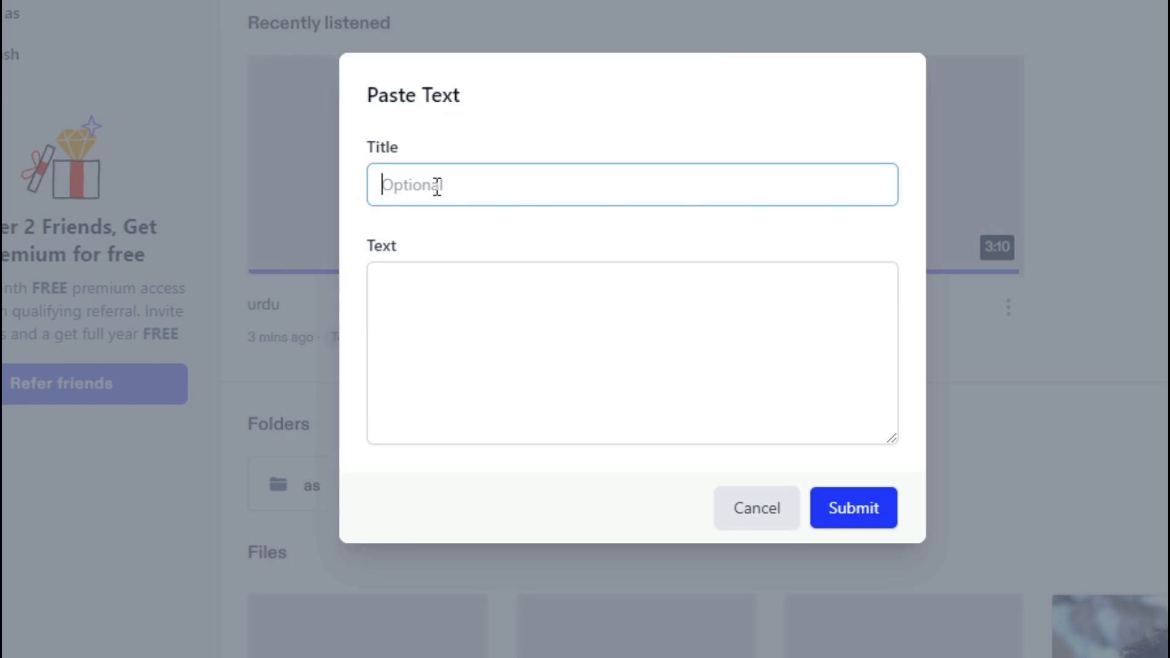
type("hindi")
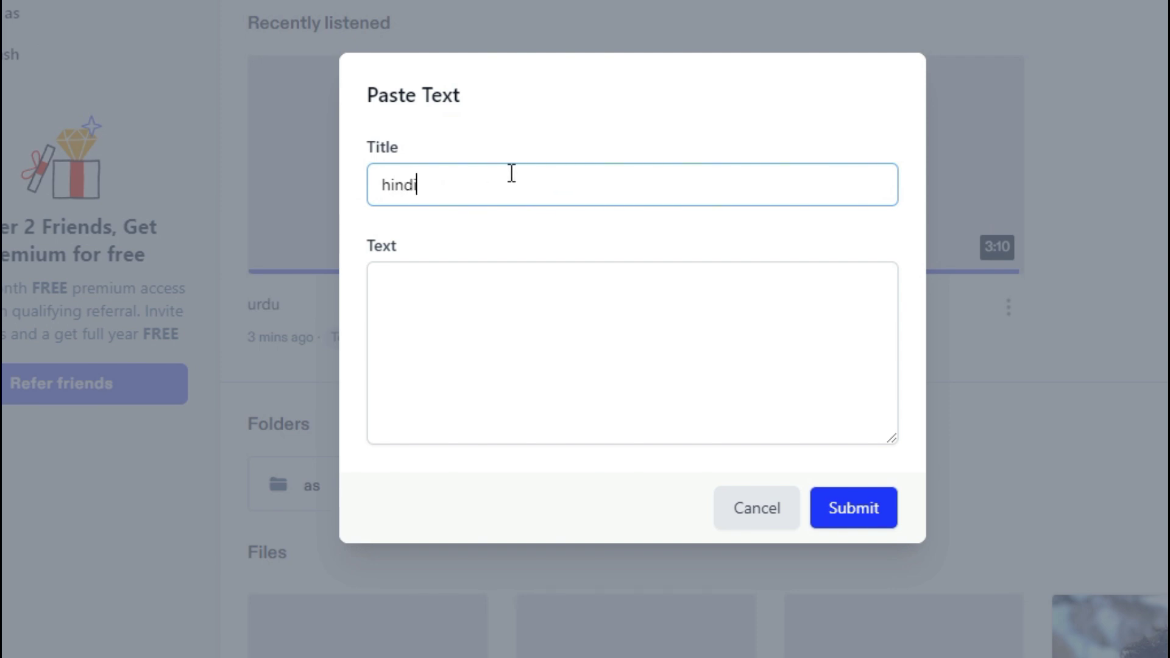
left_click(494, 279)
right_click(487, 291)
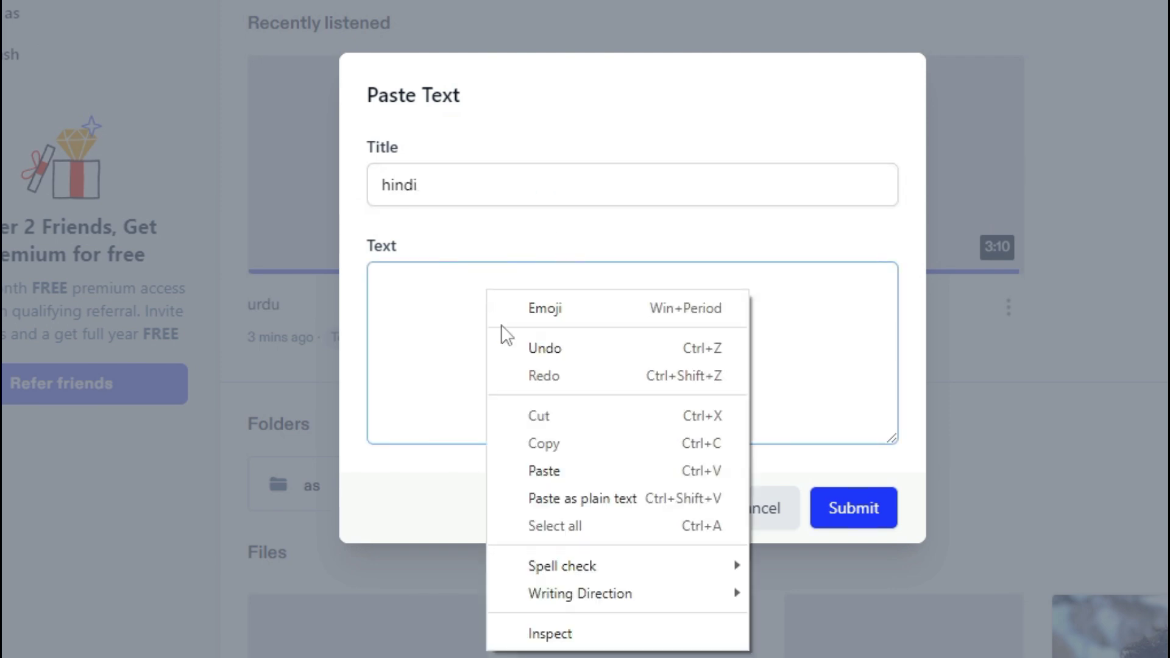
left_click(543, 470)
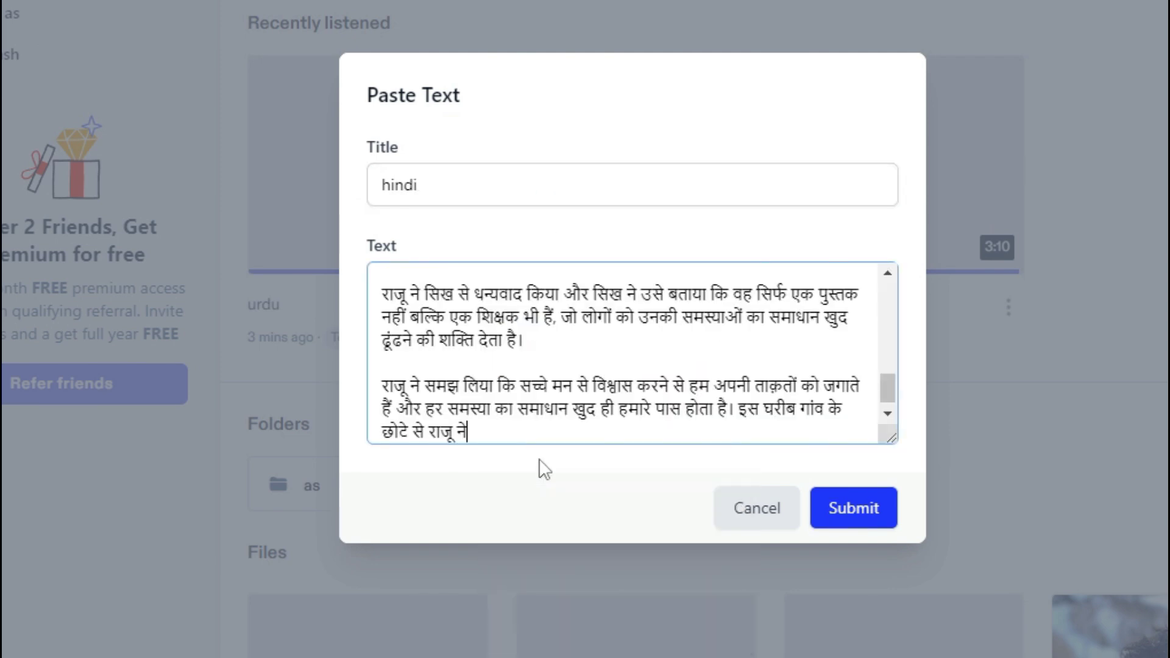
left_click(845, 514)
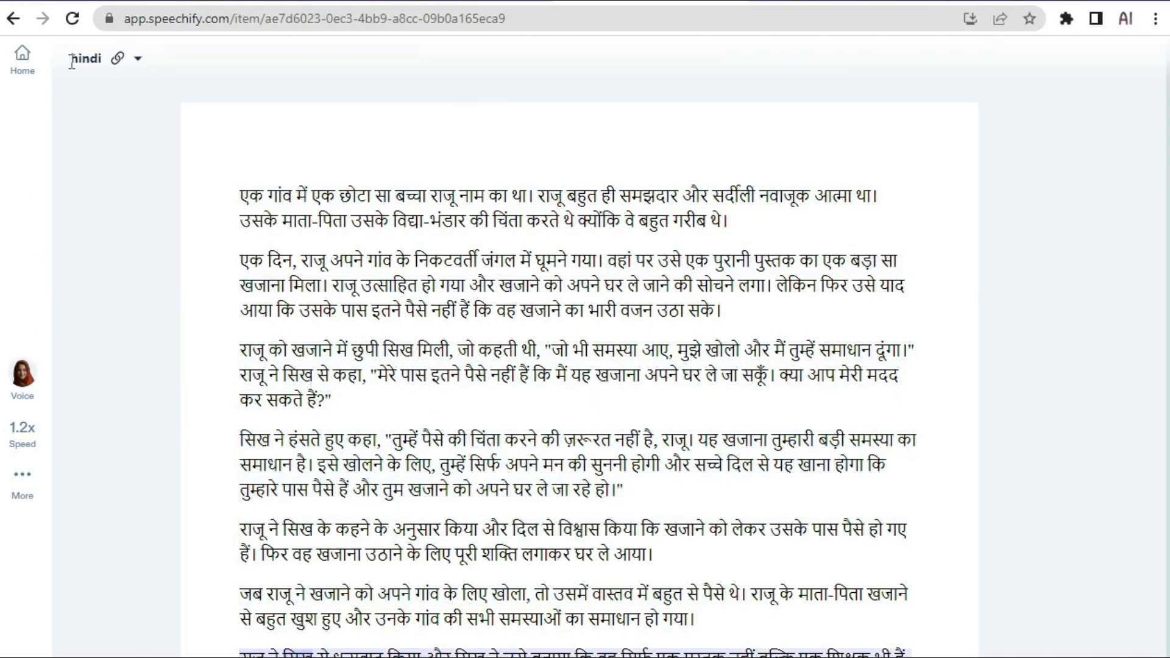
Find the Hindi voices in the full voice list and choose Rajiv to narrate the document
left_click(140, 65)
left_click(22, 375)
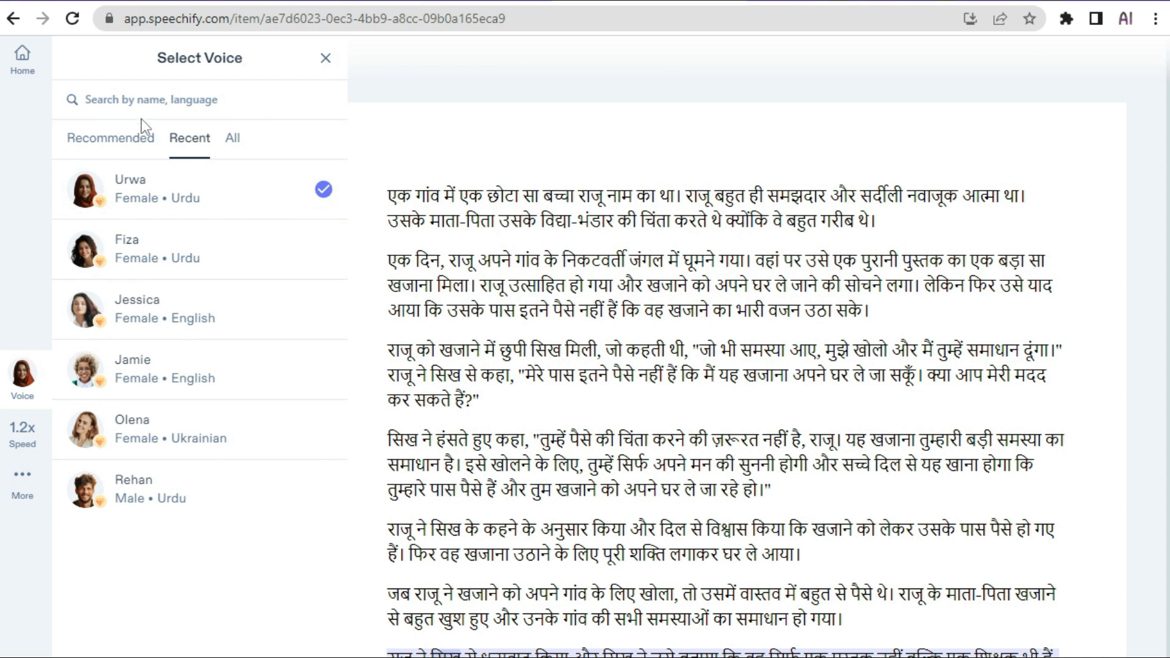
left_click(235, 146)
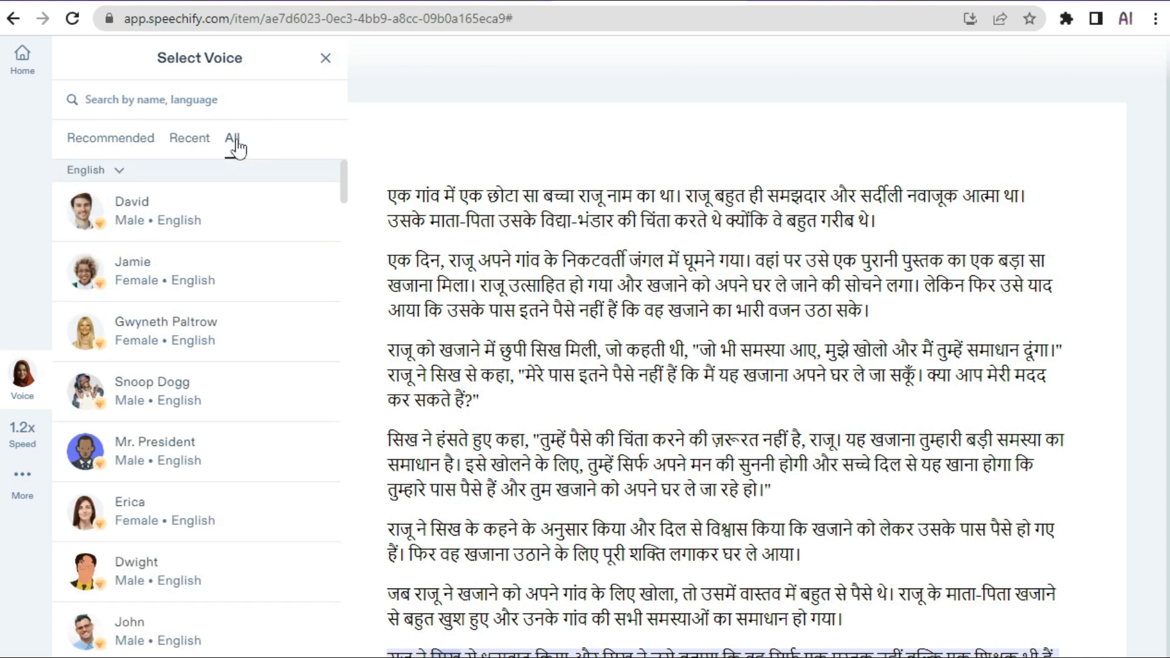
left_click(96, 173)
left_click_drag(226, 208, 223, 278)
left_click(150, 336)
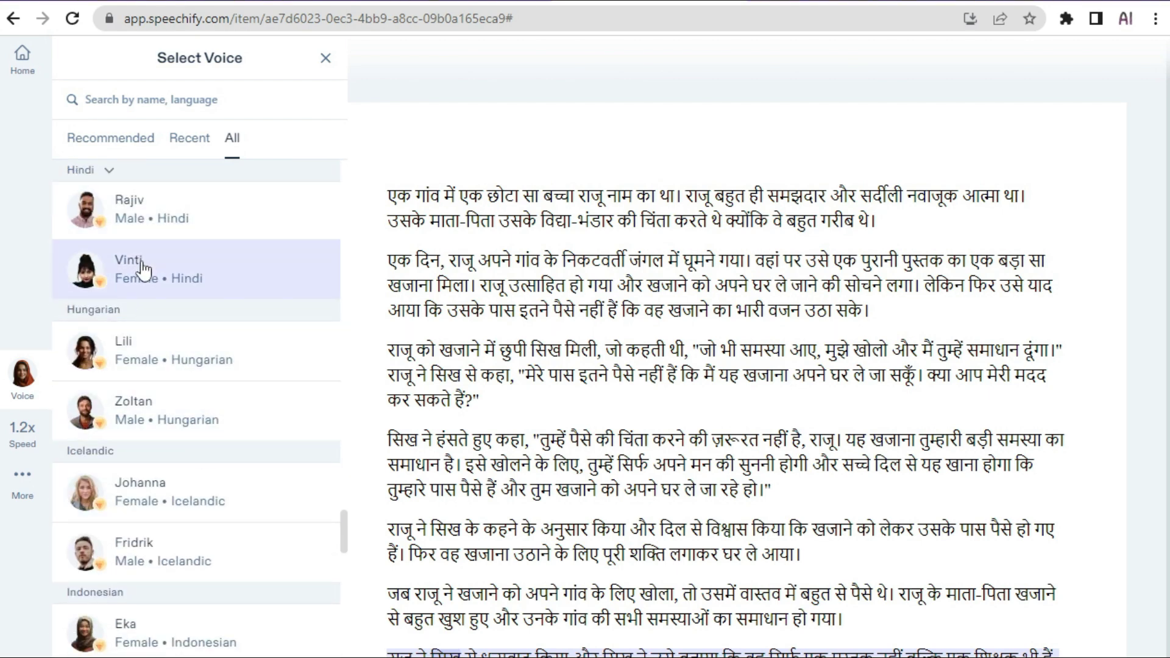
left_click(143, 218)
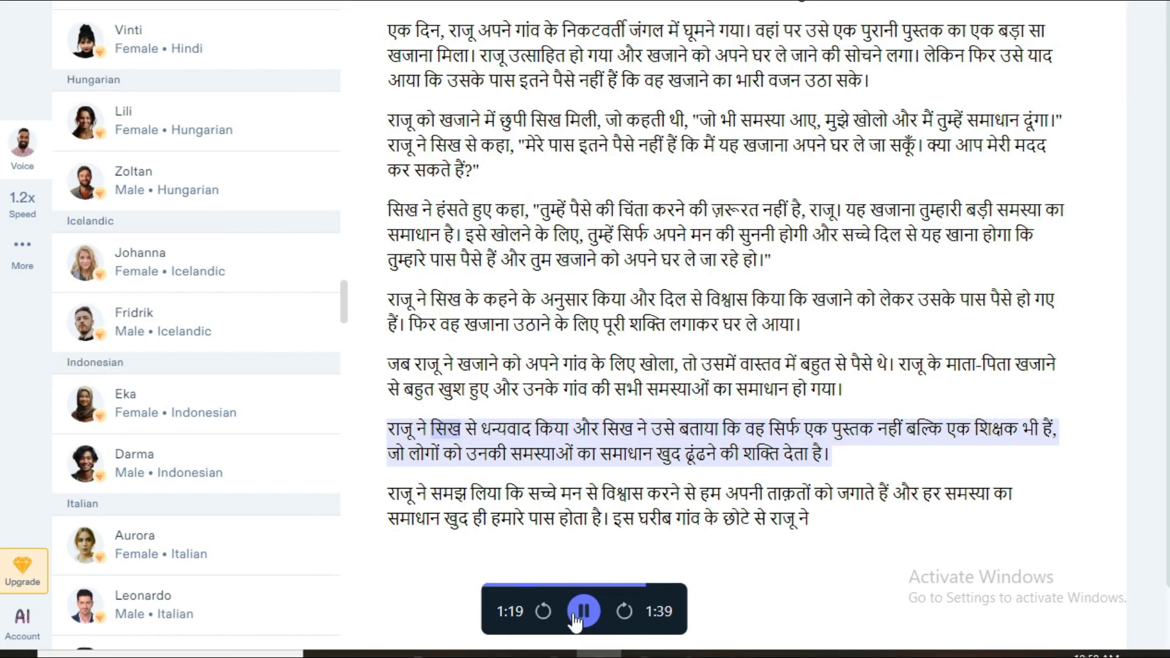
Play the Hindi story from an earlier passage and switch the narration voice to Vinti
left_click(454, 113)
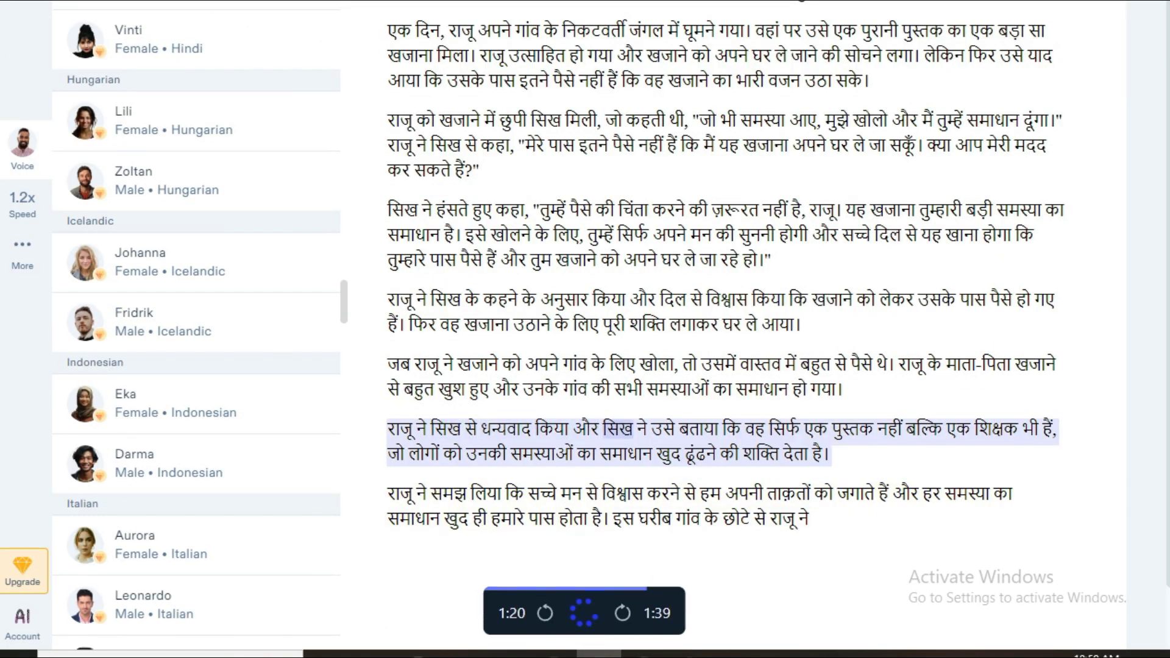
left_click(392, 233)
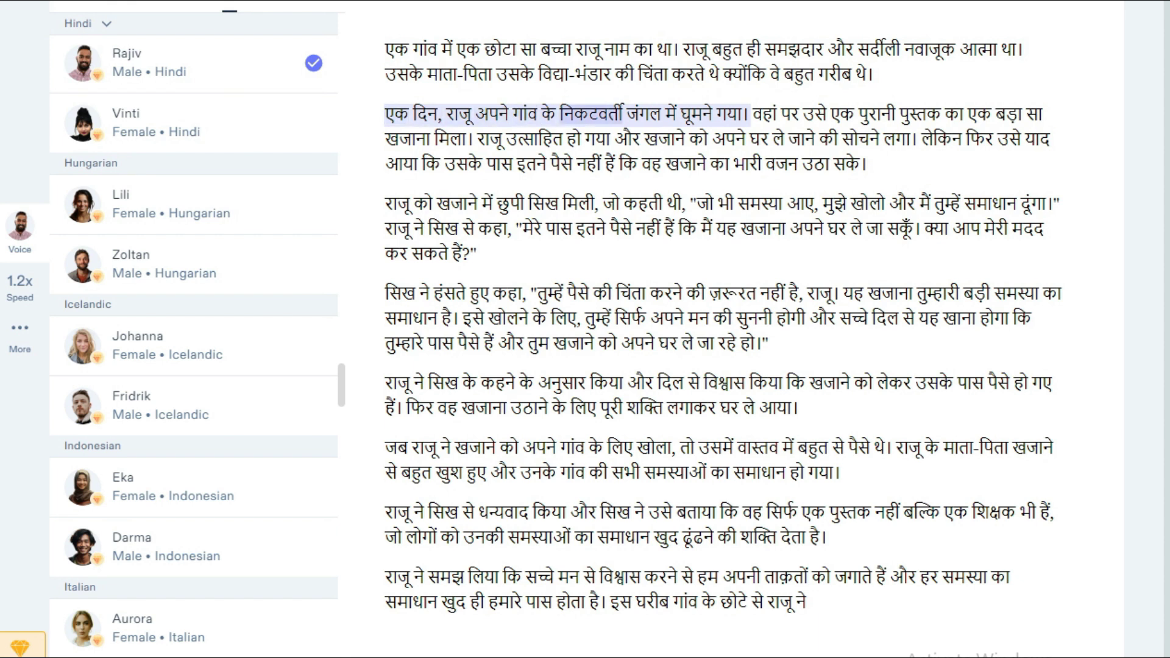
left_click(142, 142)
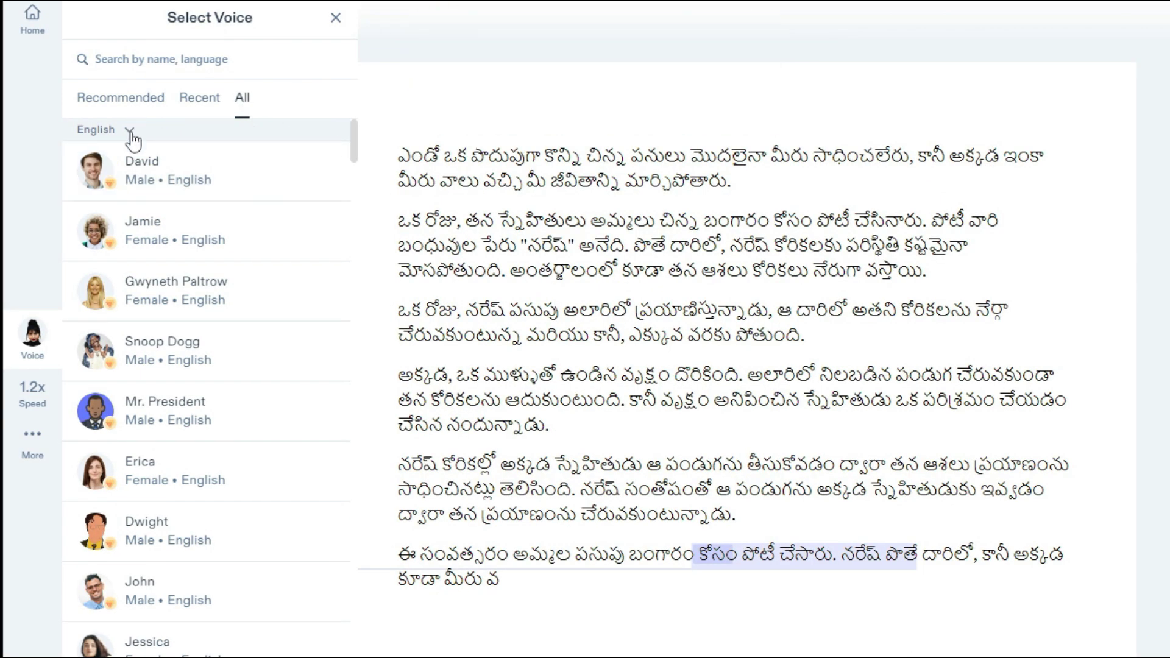
Choose the Telugu voice Mani for the Telugu story and start the narration from its first paragraph
left_click(129, 130)
left_click_drag(237, 178, 235, 376)
left_click(125, 346)
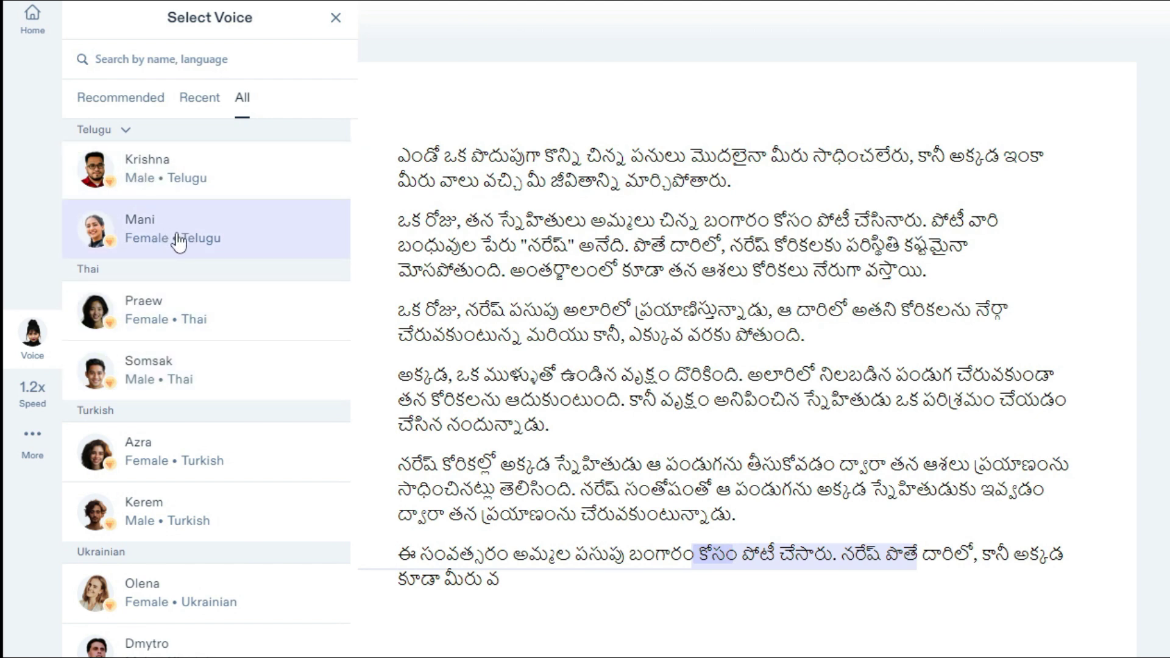
left_click(158, 236)
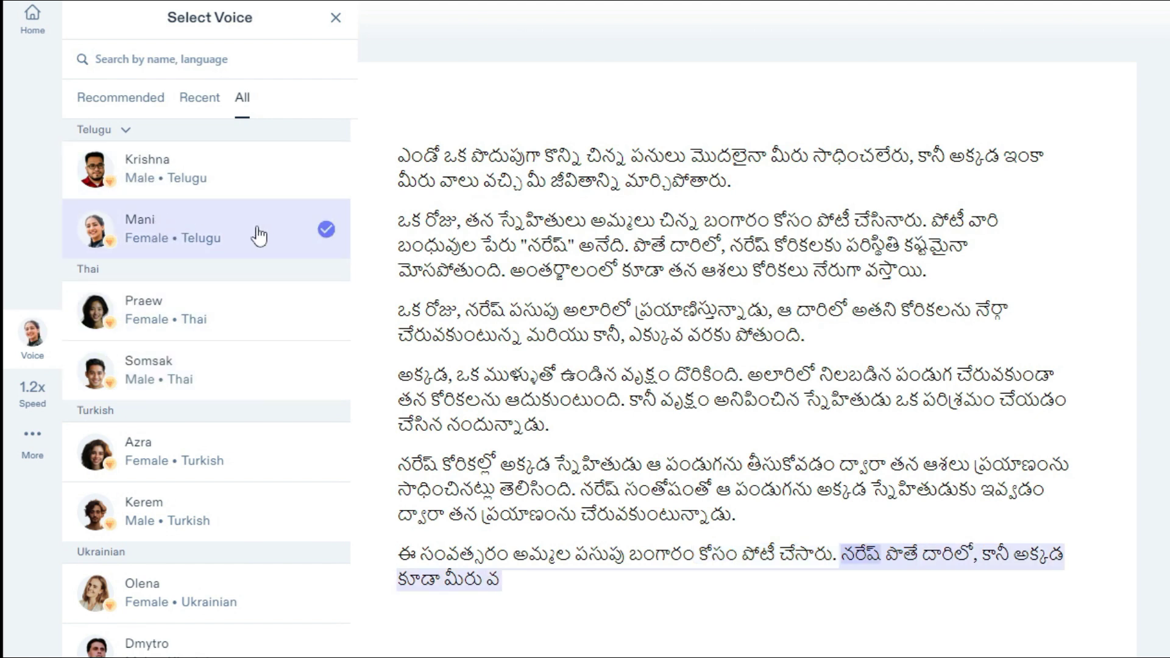
left_click(399, 181)
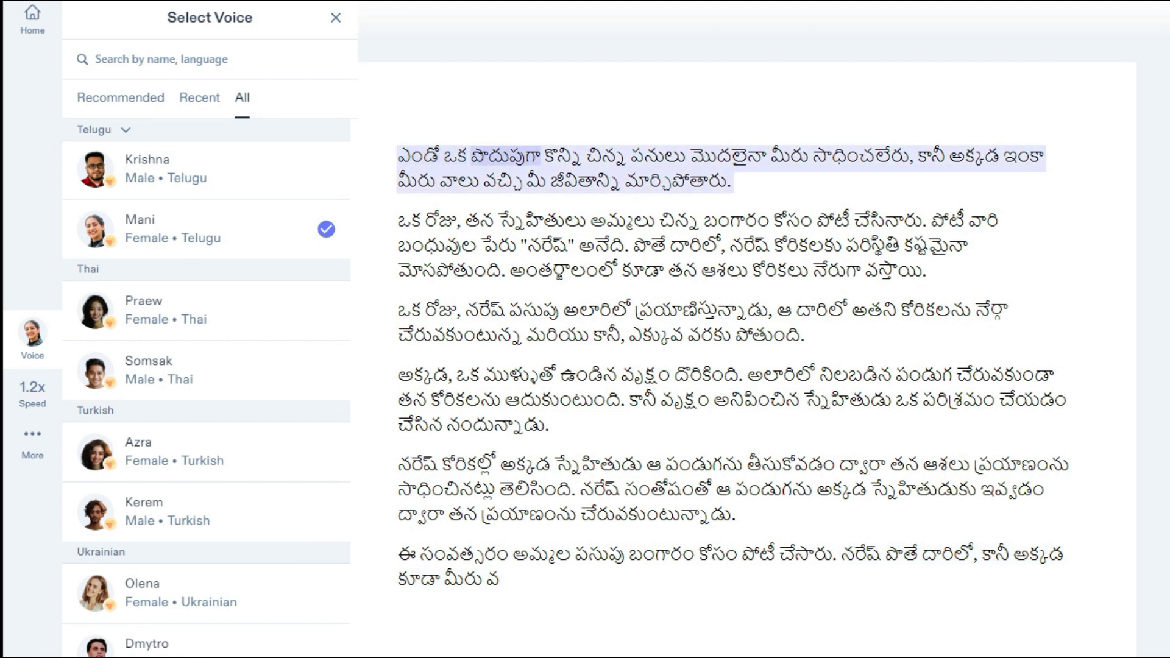